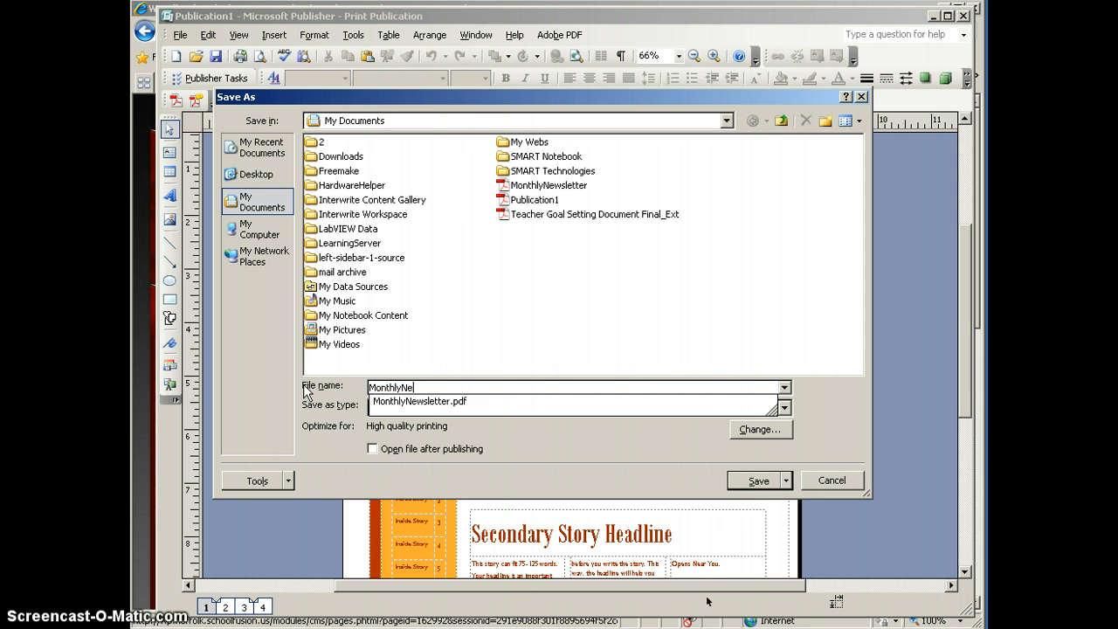
# Save the newsletter publication as a PDF named MonthlyNewsletter2 in My Documents, then close Publisher without saving the publication.
pyautogui.write('2')
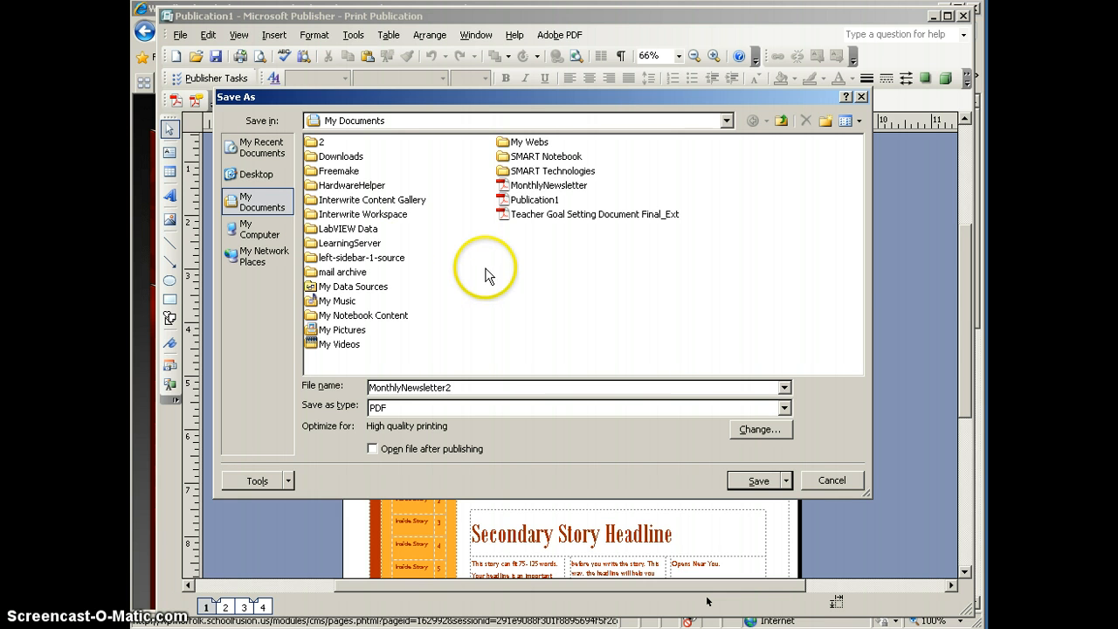
pyautogui.click(756, 481)
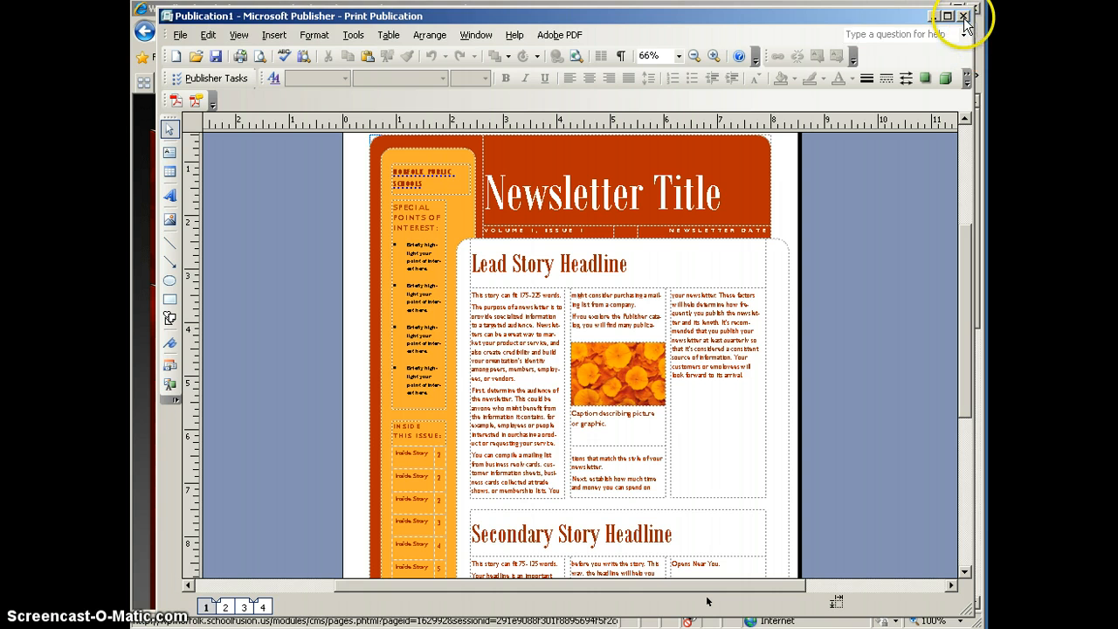
pyautogui.click(965, 18)
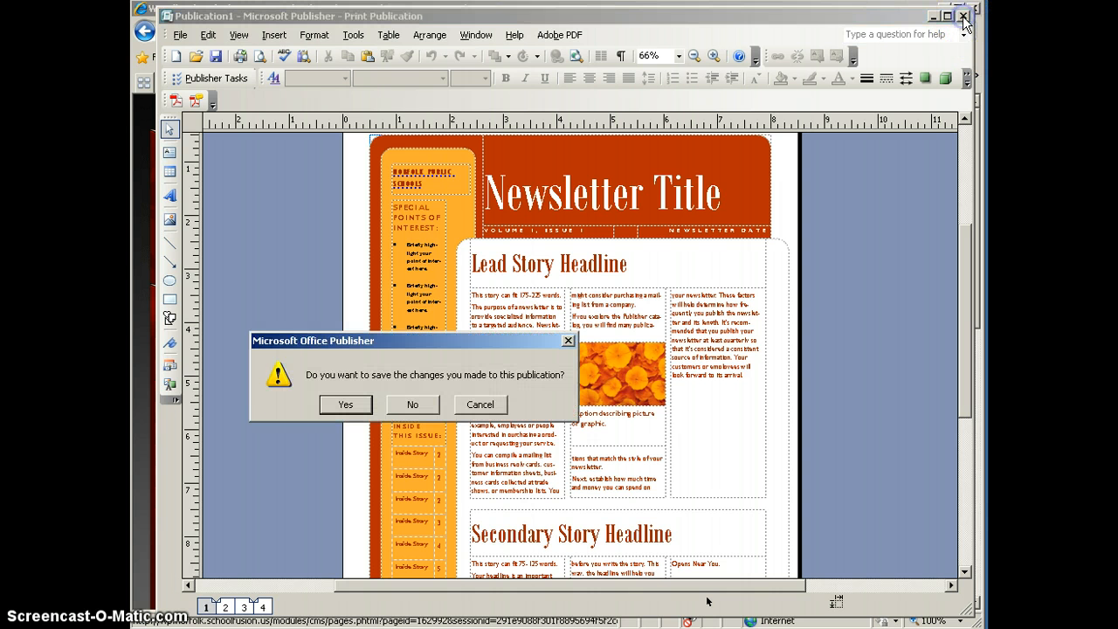
pyautogui.click(409, 404)
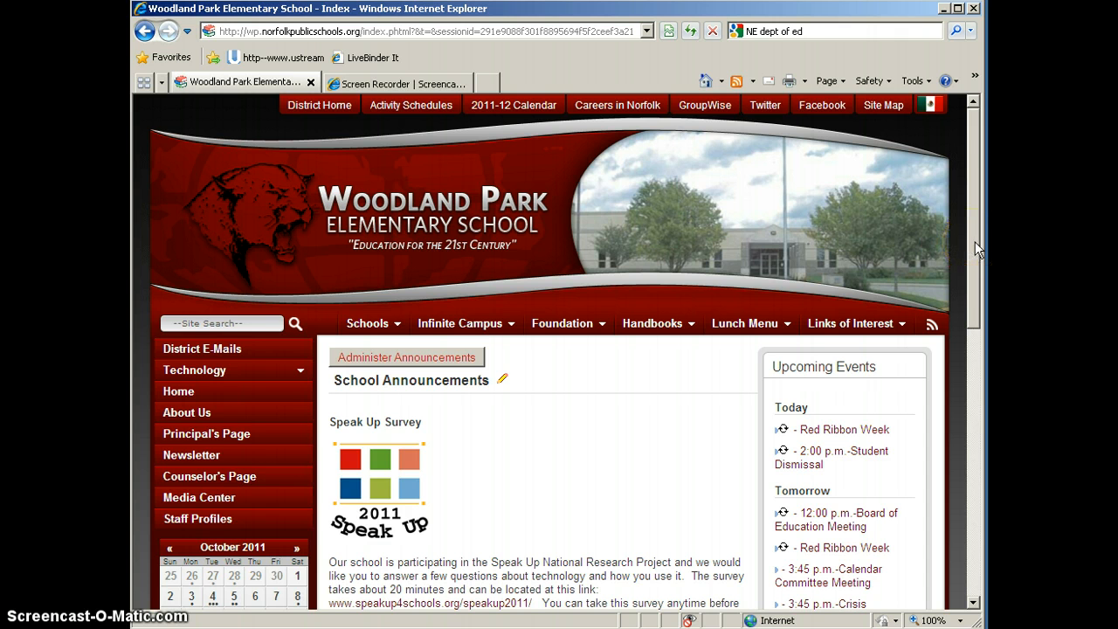
# Go to Woodland Park's Newsletter page, sign in to the site, and open the page for editing.
pyautogui.click(201, 457)
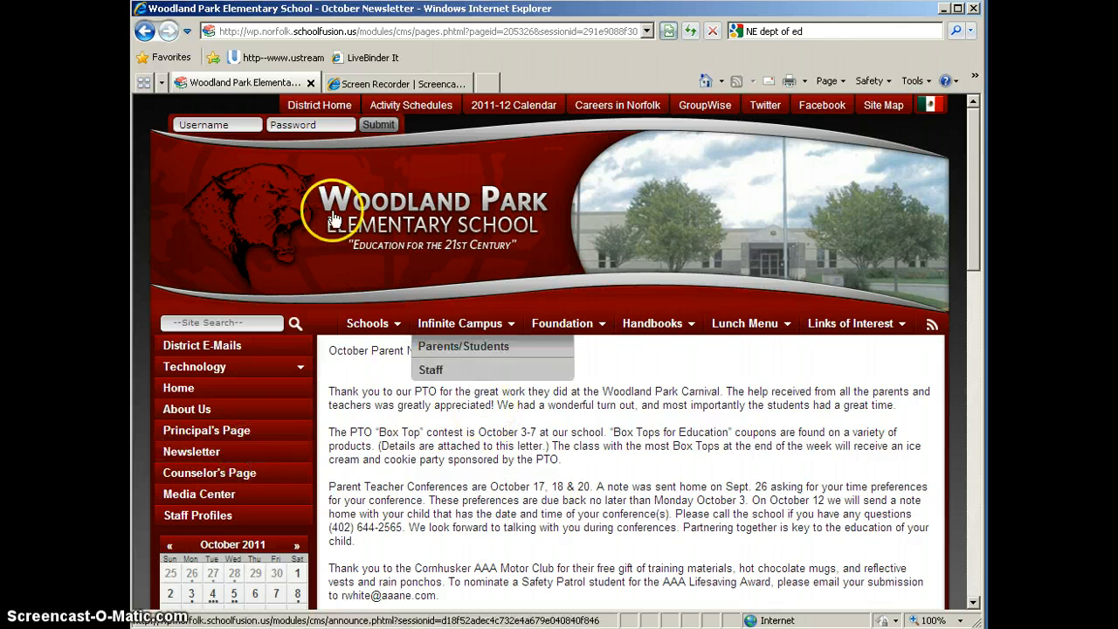
pyautogui.click(247, 125)
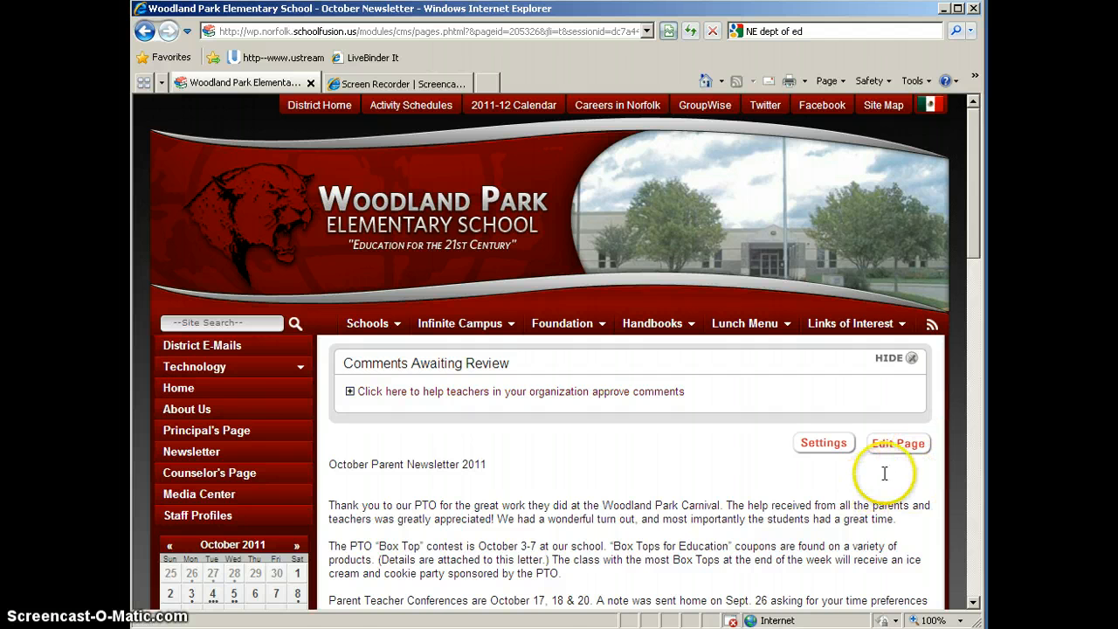
pyautogui.click(910, 451)
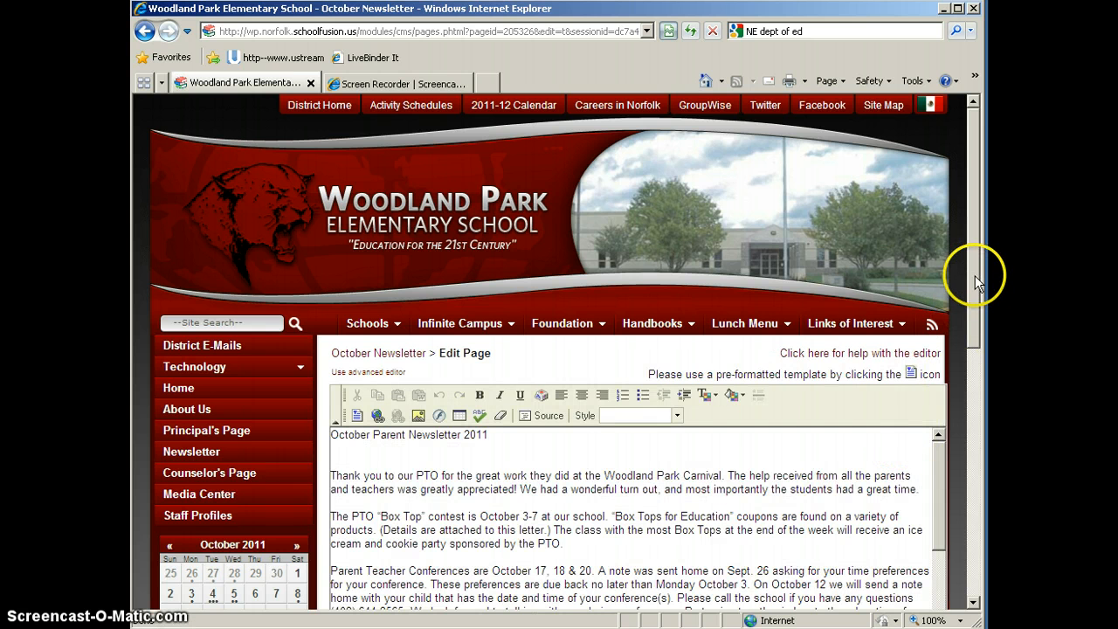
# Add a line reading "November Newsletter" above the "October Parent Newsletter 2011" heading.
pyautogui.click(331, 434)
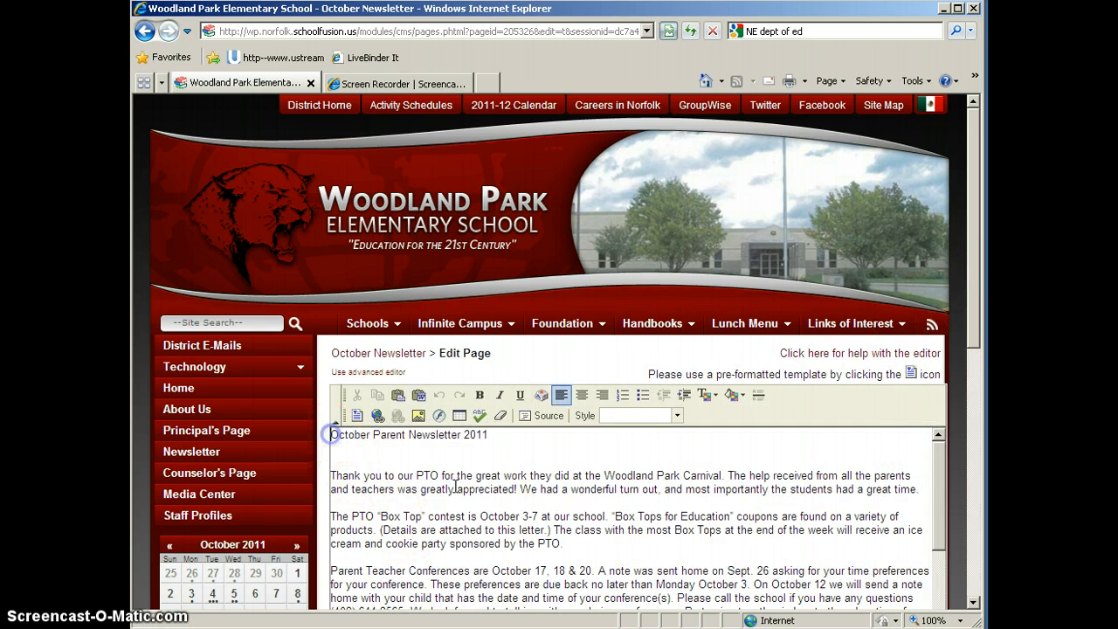
pyautogui.click(647, 489)
pyautogui.press('Return')
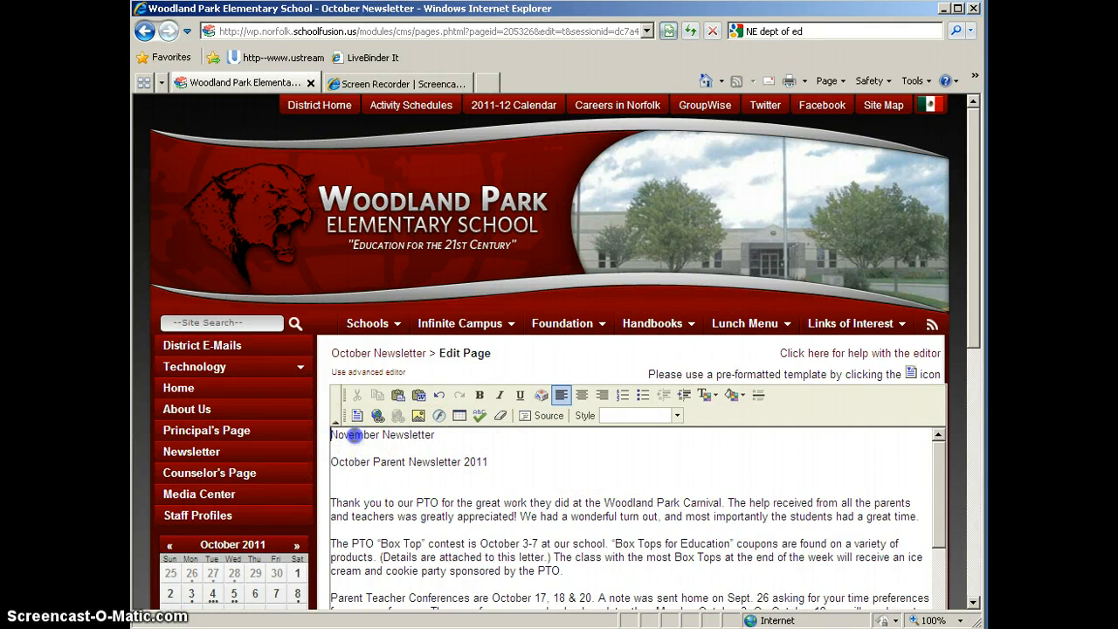
# Start a link on the "November Newsletter" text and browse the server for its target file.
pyautogui.moveTo(355, 434); pyautogui.dragTo(419, 435)
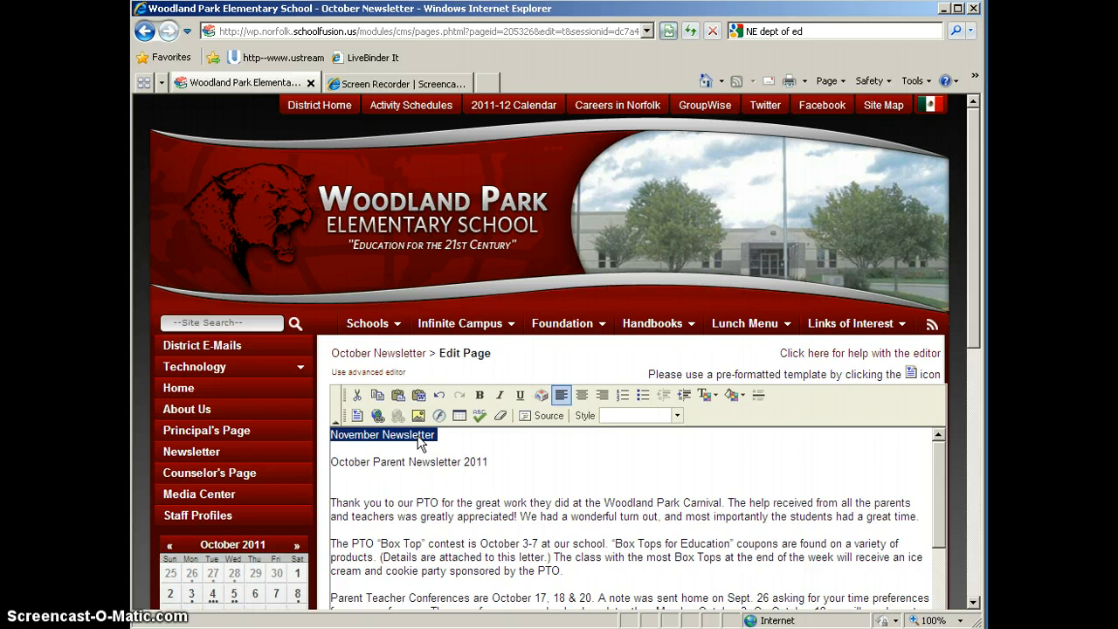
pyautogui.click(378, 415)
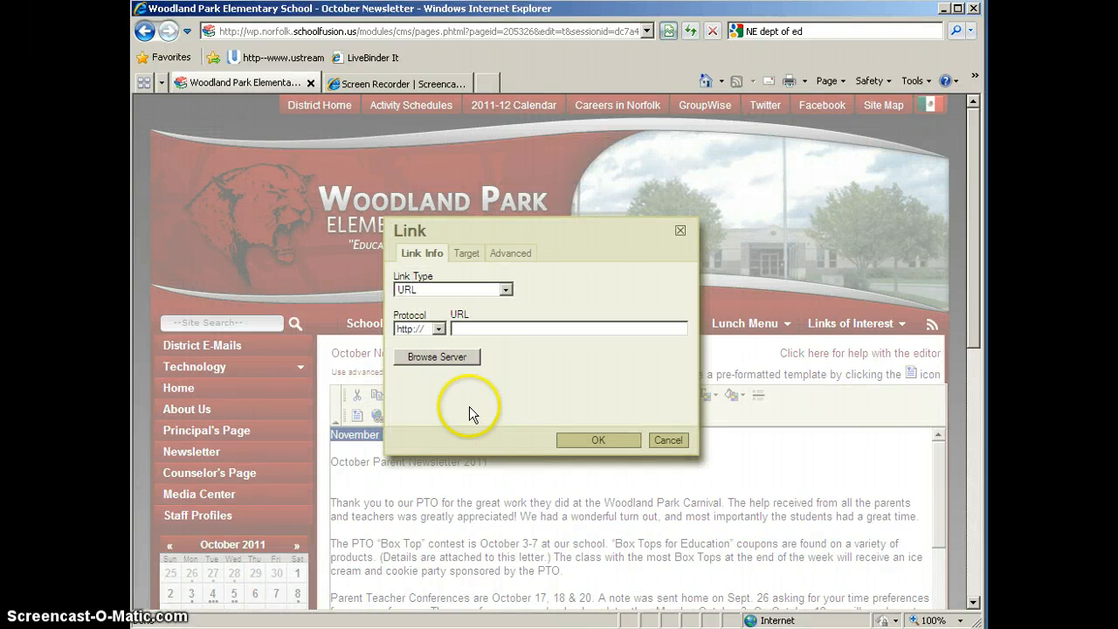
pyautogui.click(437, 357)
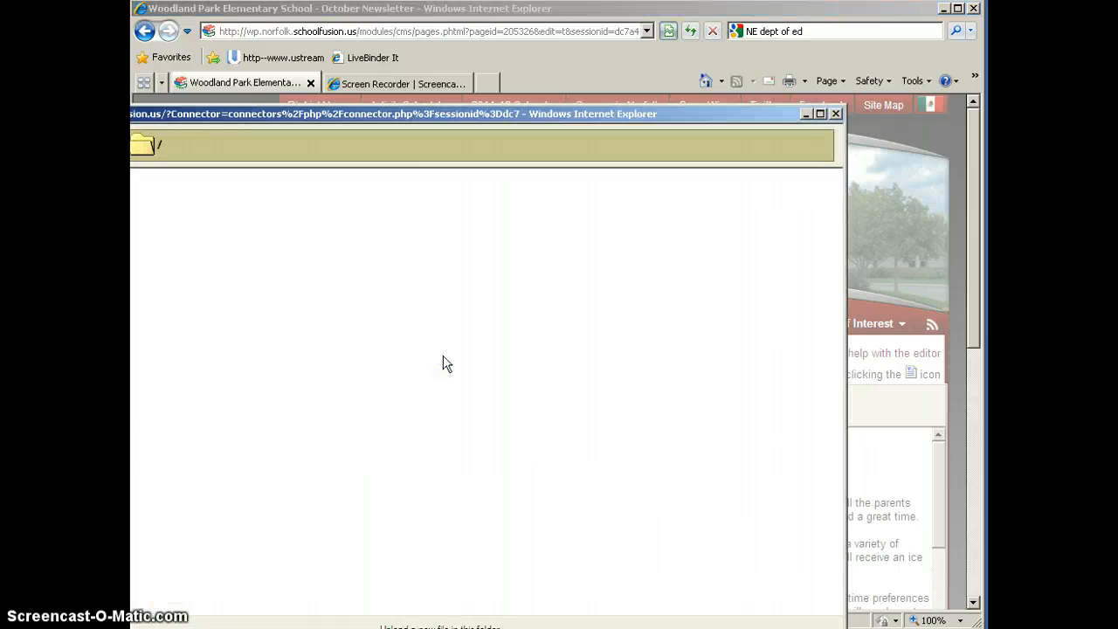
pyautogui.moveTo(449, 112); pyautogui.dragTo(594, 51)
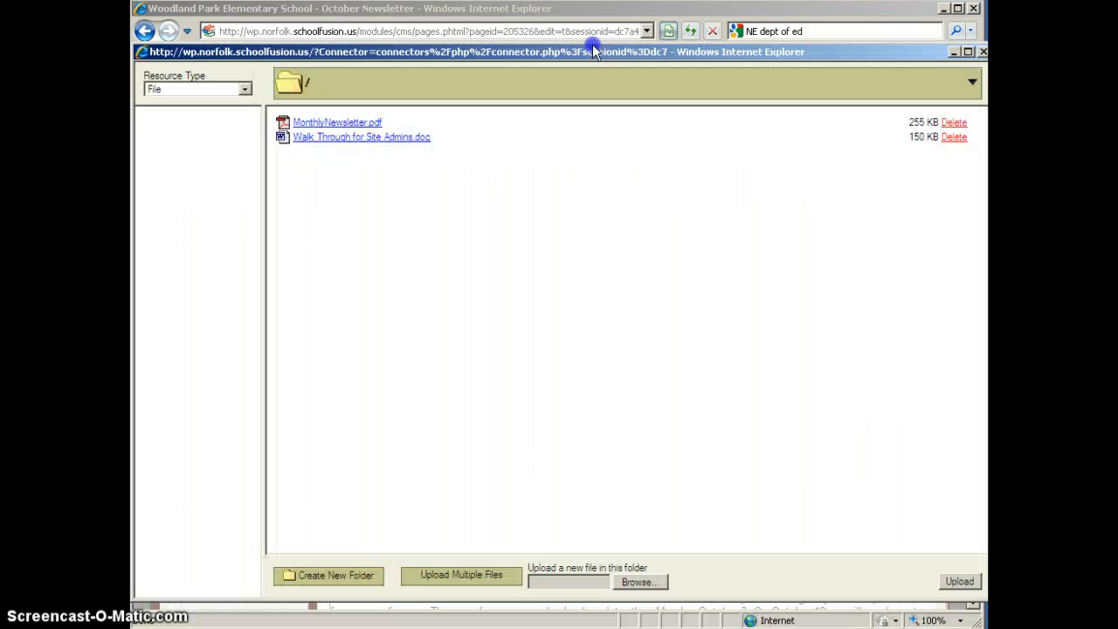
# Upload MonthlyNewsletter2 from My Documents to the server's root folder.
pyautogui.click(642, 583)
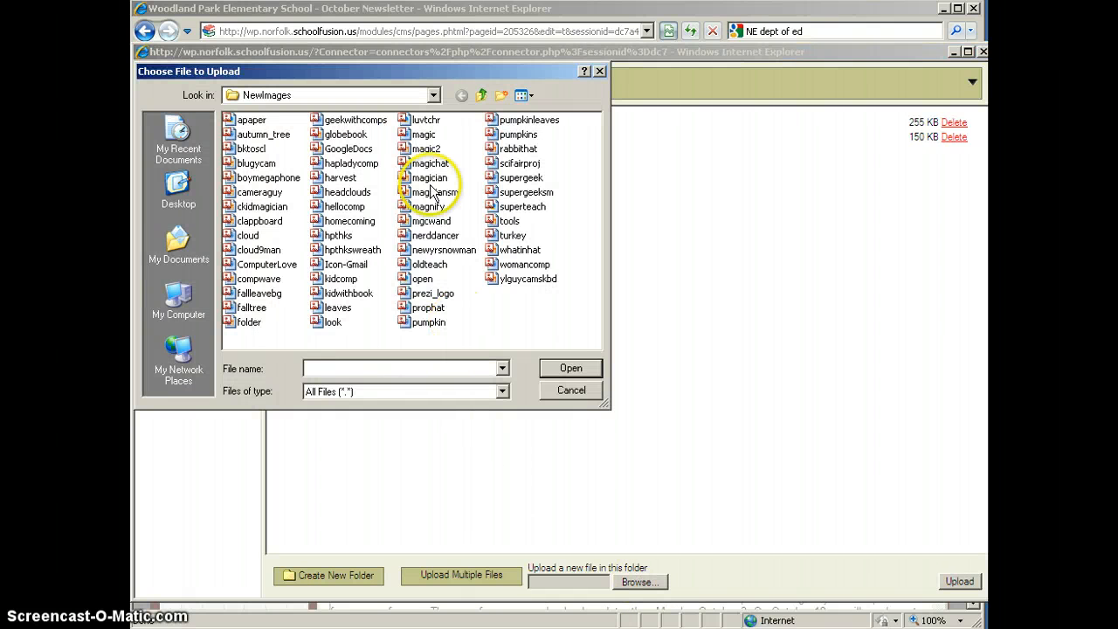
pyautogui.click(179, 243)
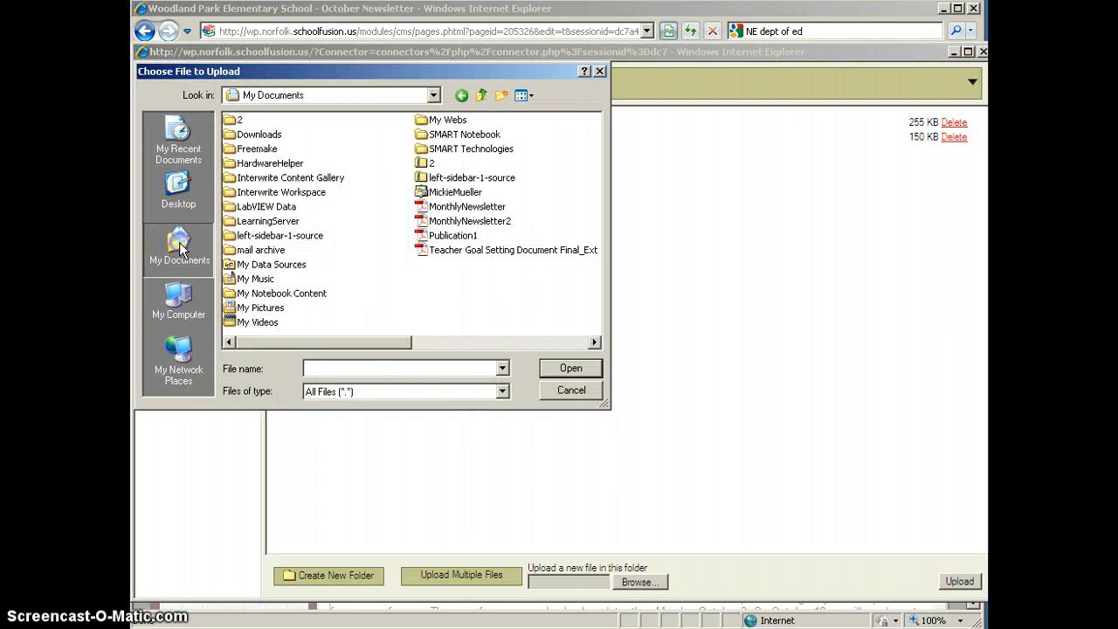
pyautogui.click(472, 221)
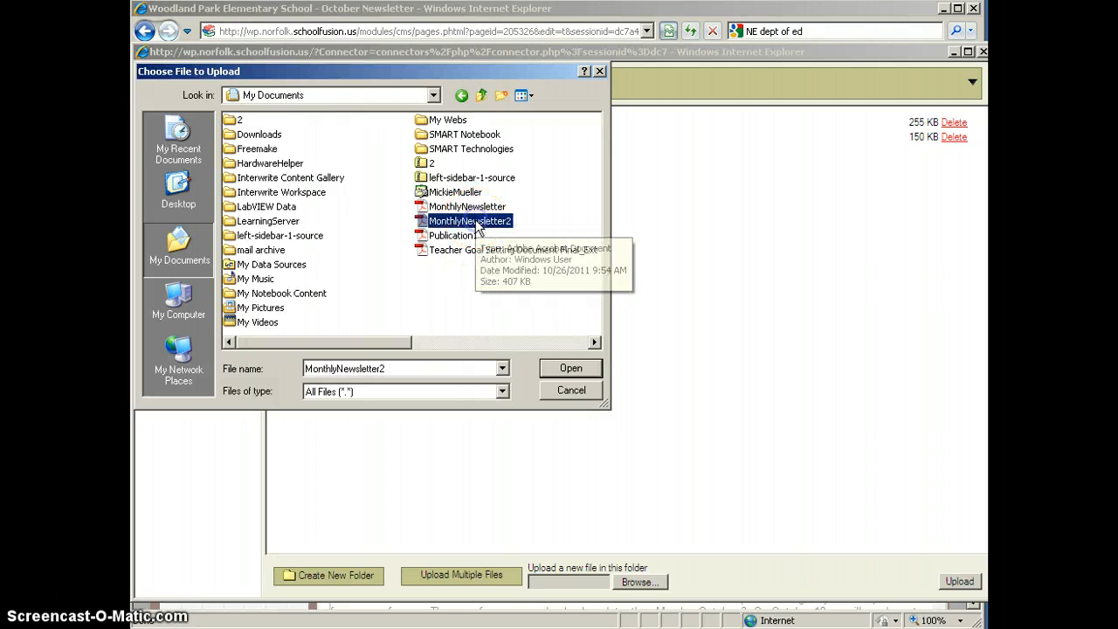
pyautogui.click(572, 369)
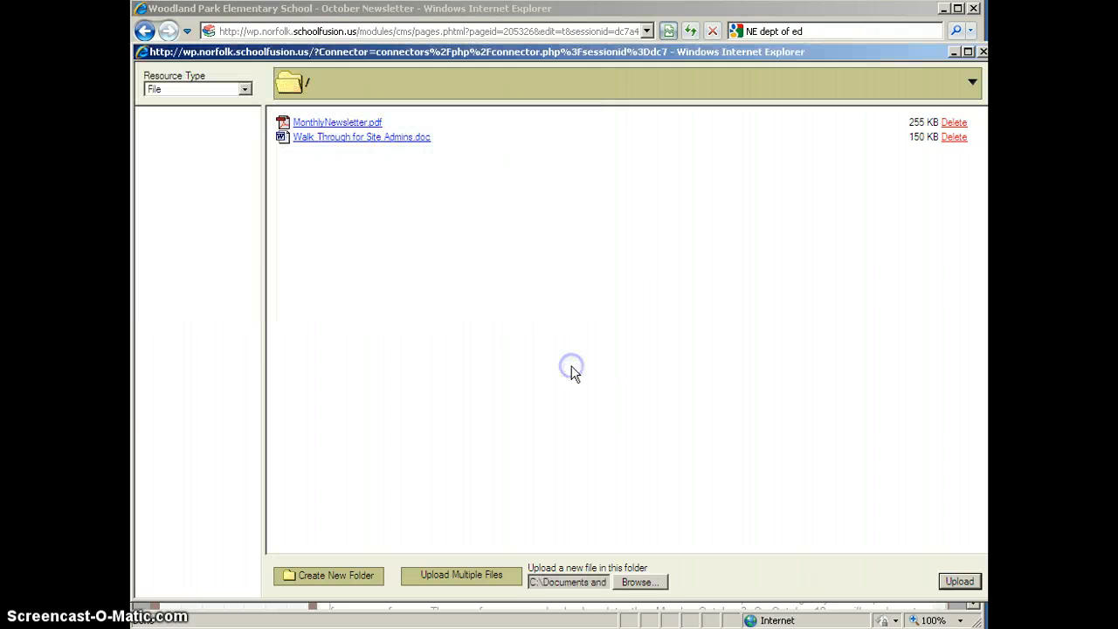
pyautogui.click(961, 582)
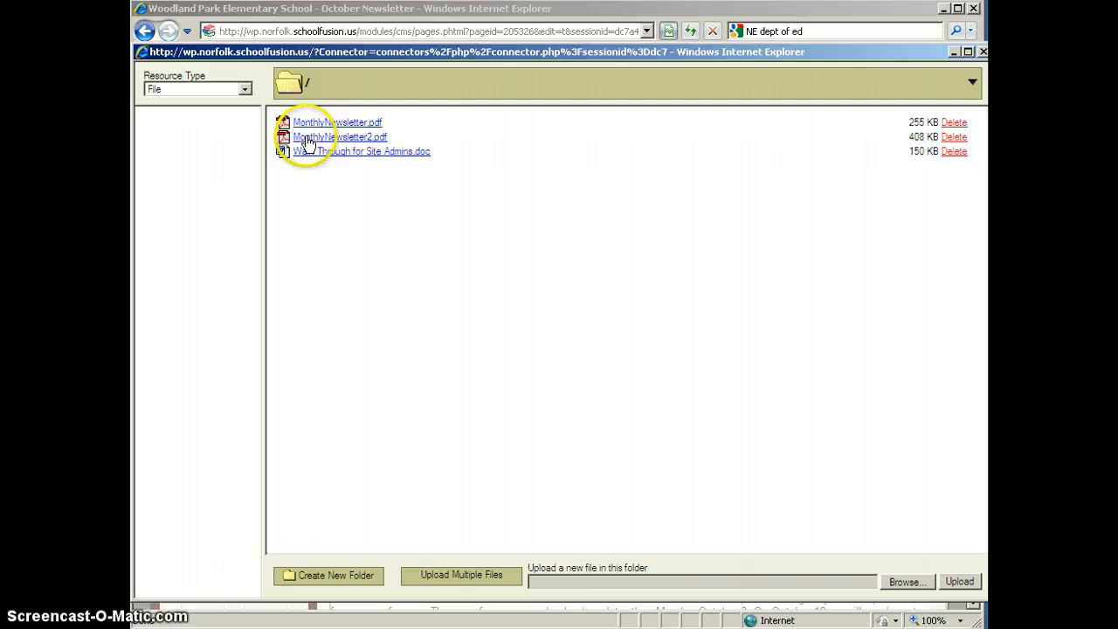
# Set MonthlyNewsletter2.pdf as the link target of the "November Newsletter" text and apply the link.
pyautogui.click(307, 138)
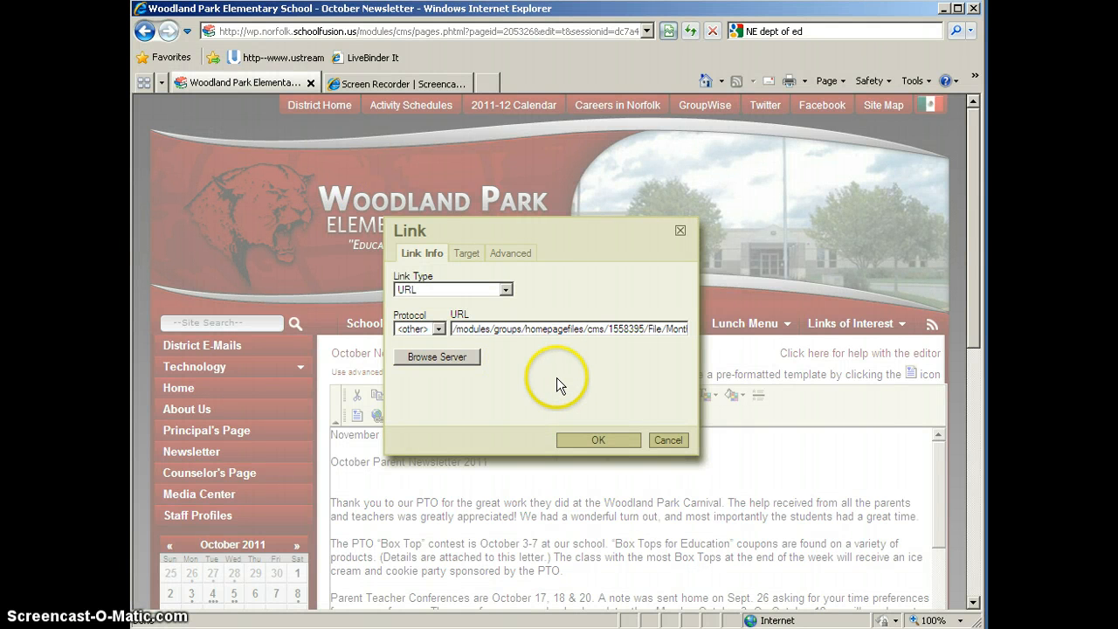
pyautogui.click(610, 439)
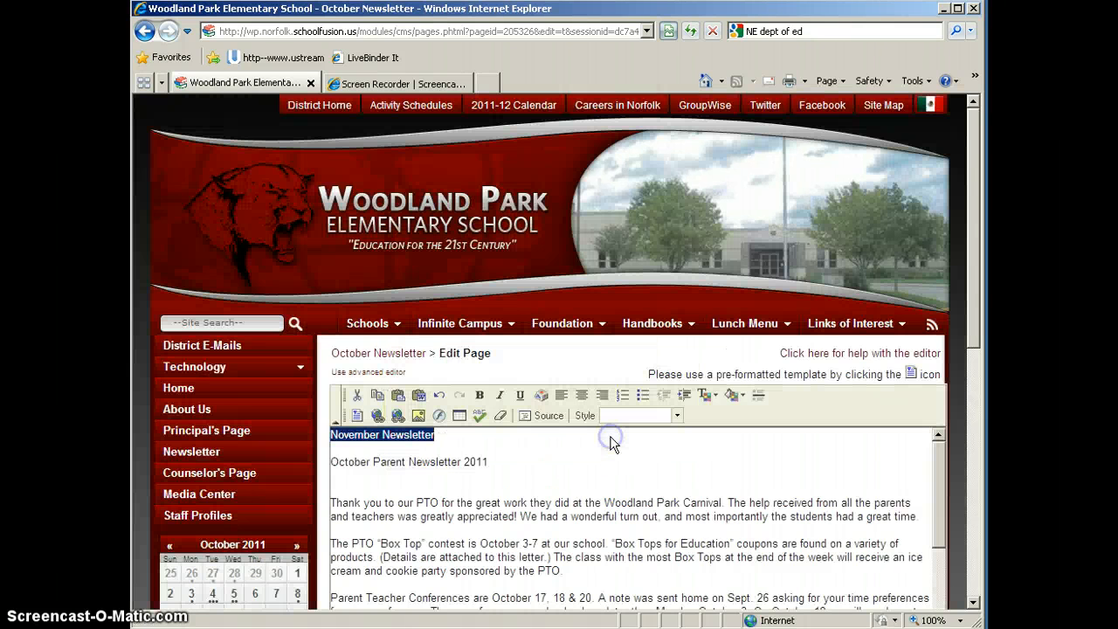
pyautogui.click(548, 449)
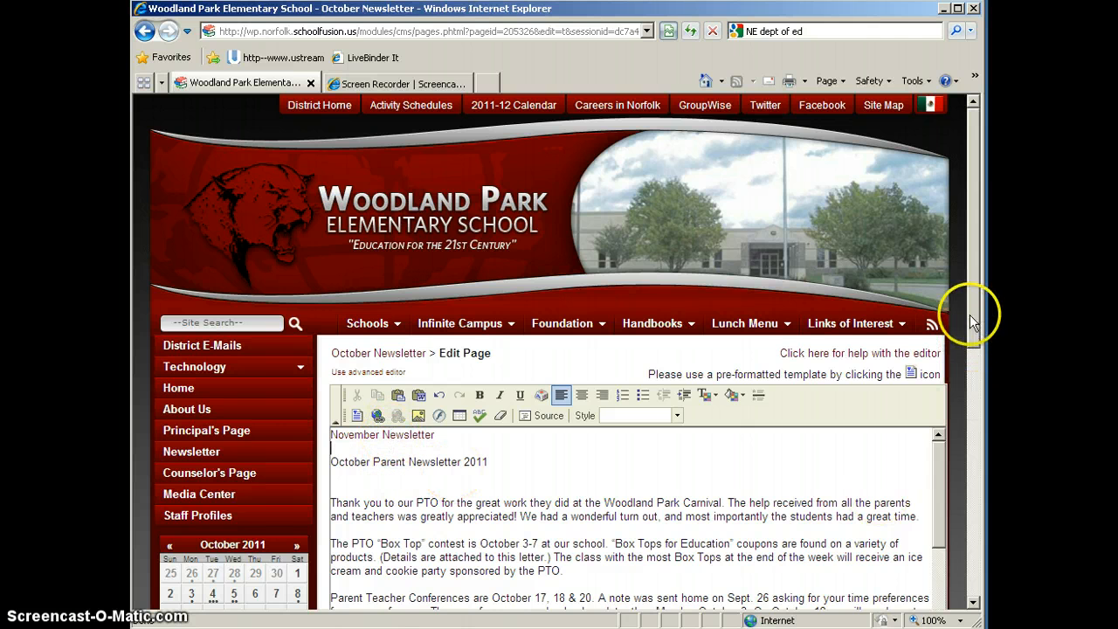
# Publish the edited October Newsletter page.
pyautogui.moveTo(975, 337); pyautogui.dragTo(977, 505)
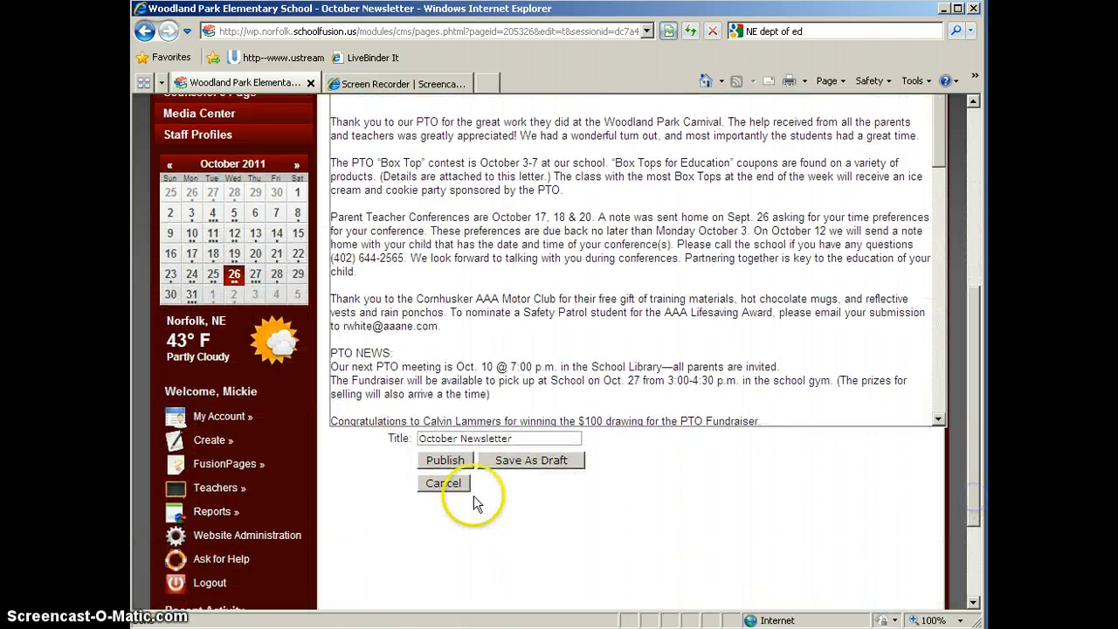
pyautogui.click(438, 463)
pyautogui.click(518, 470)
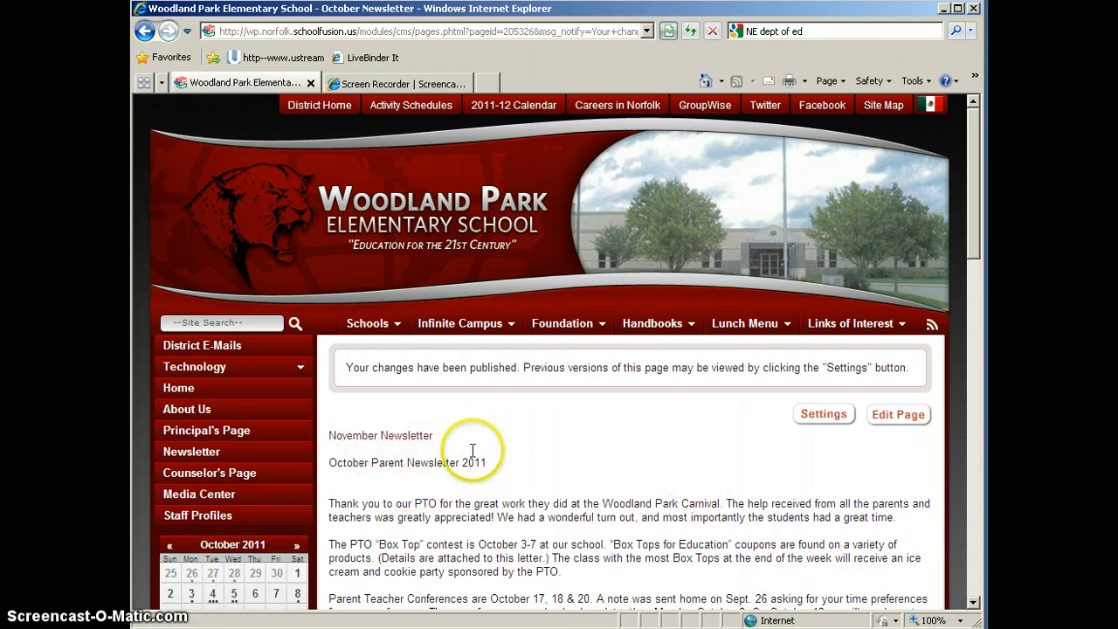
# Test the "November Newsletter" link on the published page, then return to that page.
pyautogui.click(387, 437)
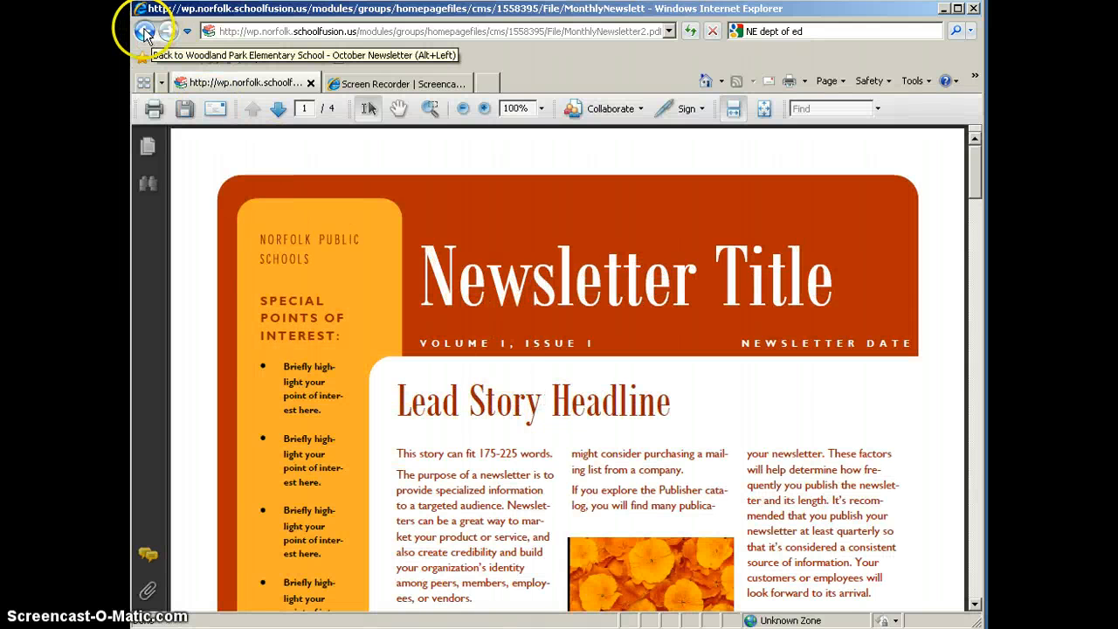
pyautogui.hotkey('alt', 'Left')
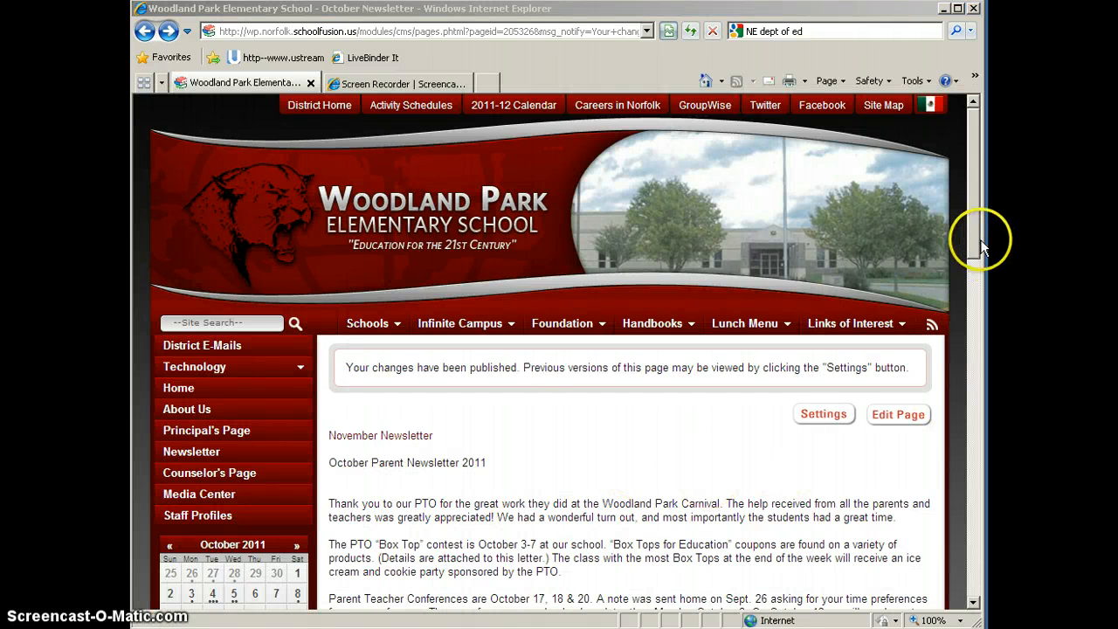
# Visit the Bel Air Elementary School site and view the monthly picture links on its Newsletter page.
pyautogui.moveTo(387, 324)
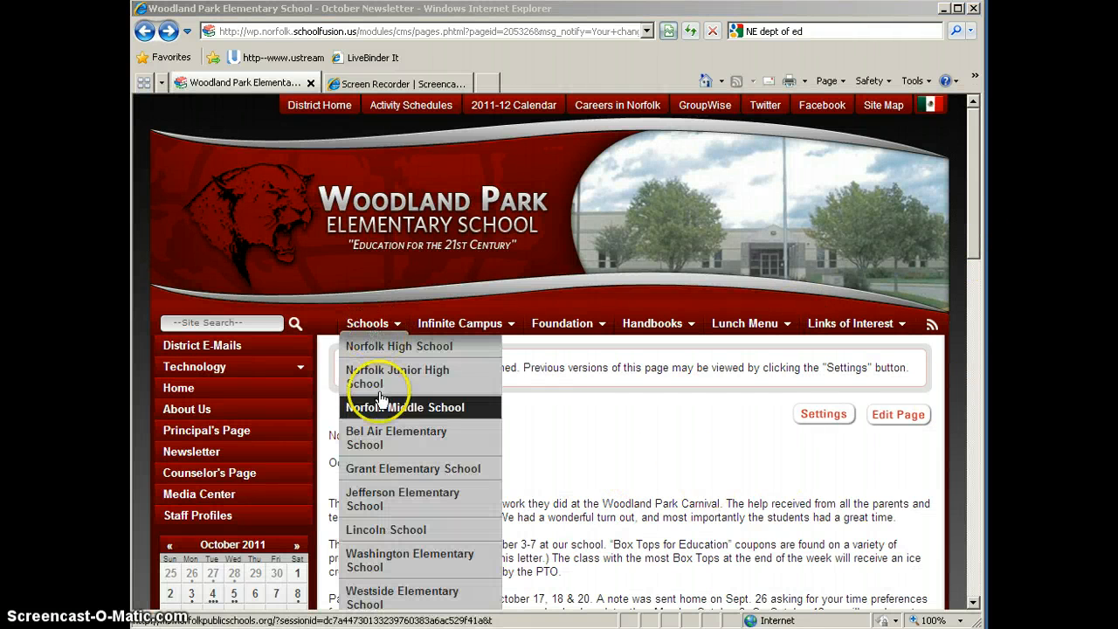
pyautogui.click(370, 438)
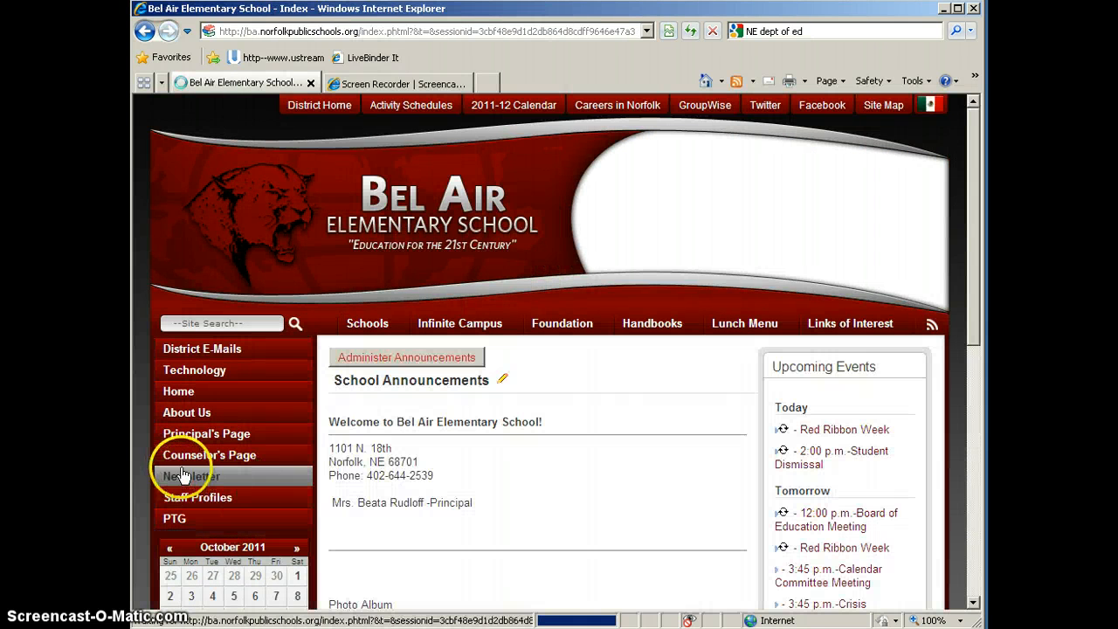
pyautogui.click(185, 478)
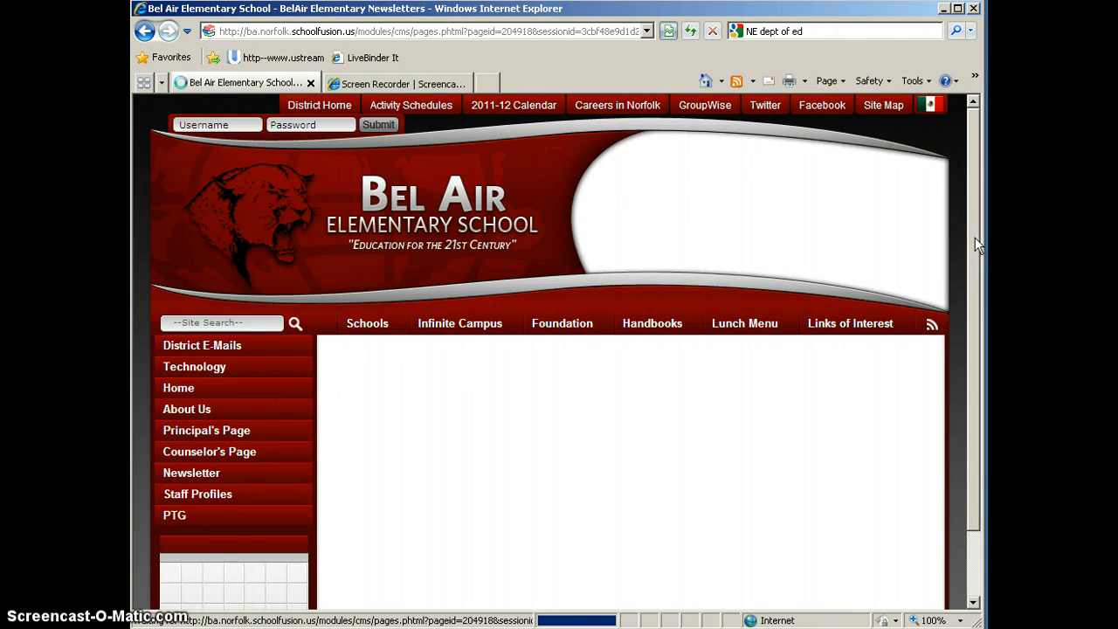
pyautogui.moveTo(974, 236); pyautogui.dragTo(977, 297)
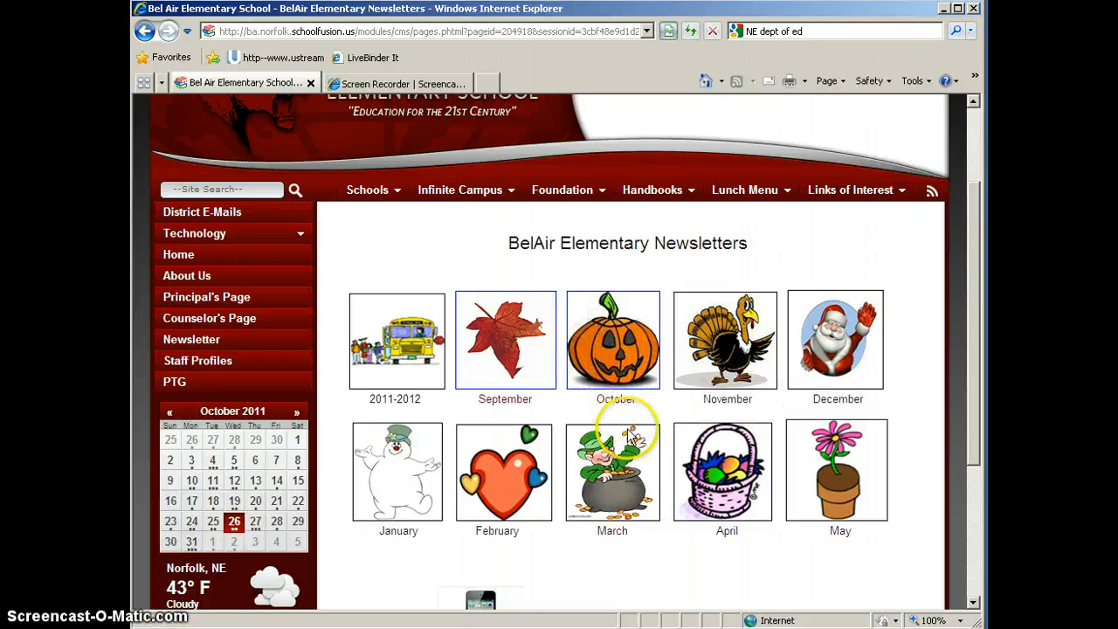
# Return to the Woodland Park Elementary School site and open its newsletter page for editing.
pyautogui.click(370, 198)
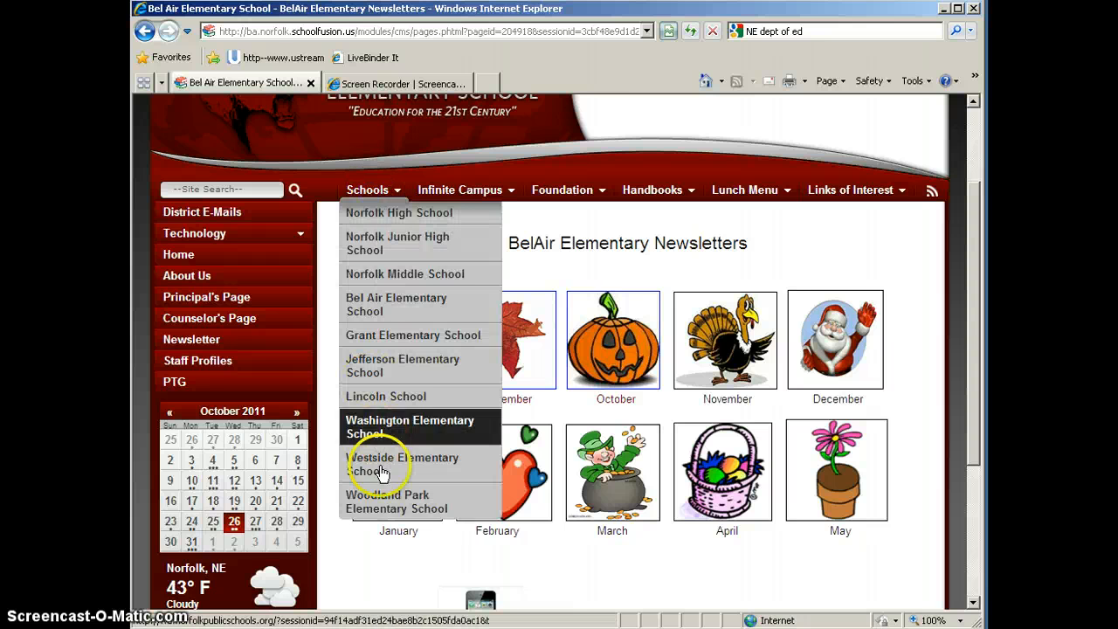
pyautogui.click(387, 499)
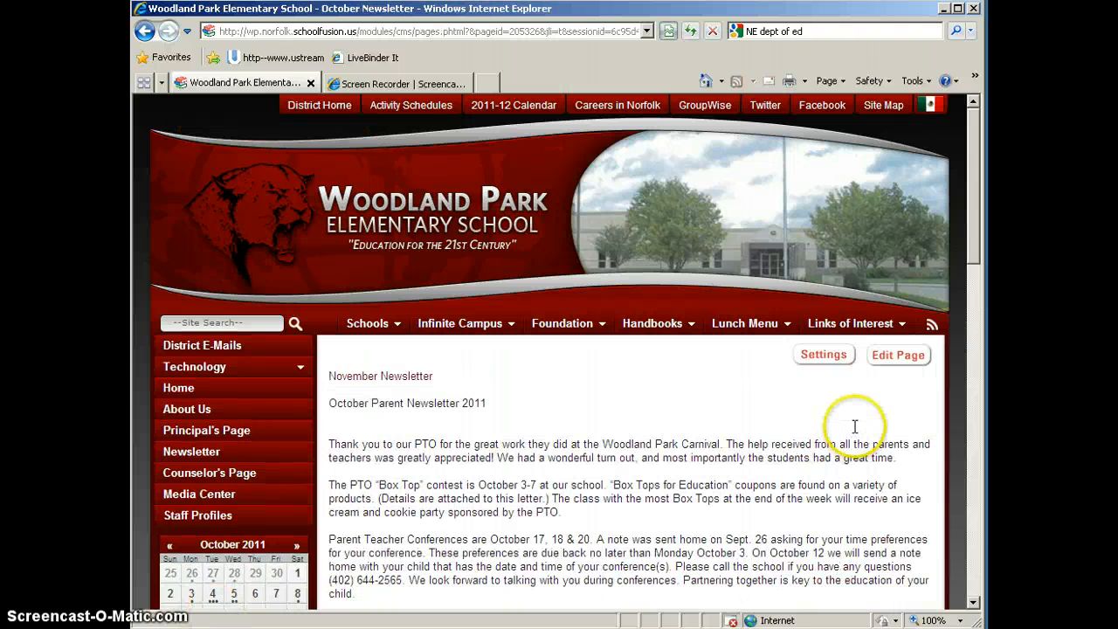
pyautogui.click(900, 355)
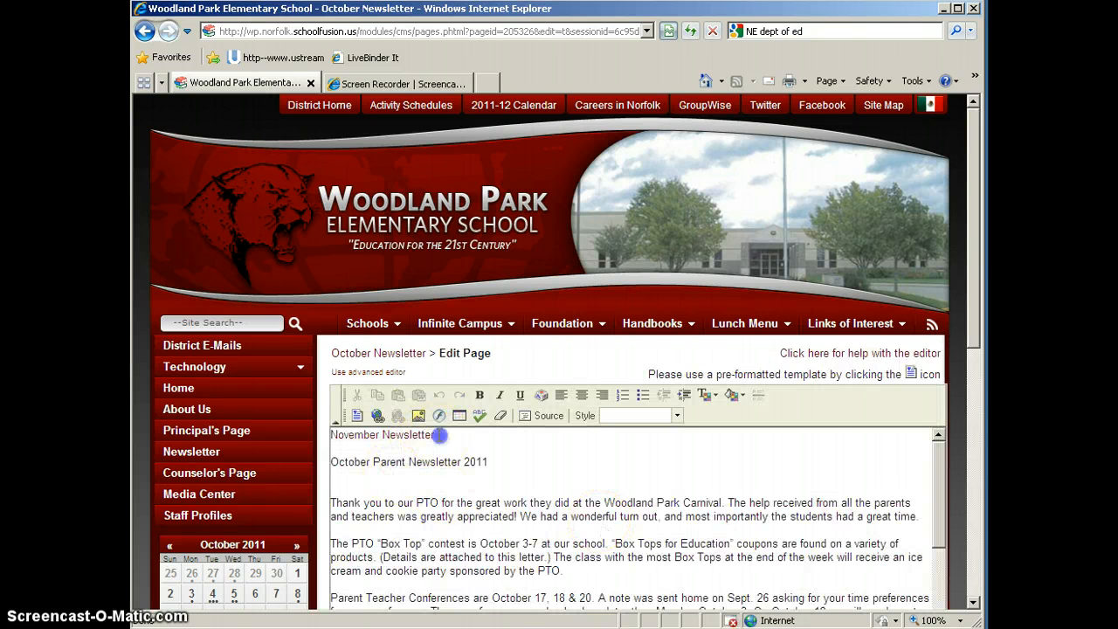
# Delete the "November Newsletter" link text and make room with a blank line above the October heading.
pyautogui.moveTo(434, 435); pyautogui.dragTo(330, 435)
pyautogui.press('BackSpace')
pyautogui.click(442, 450)
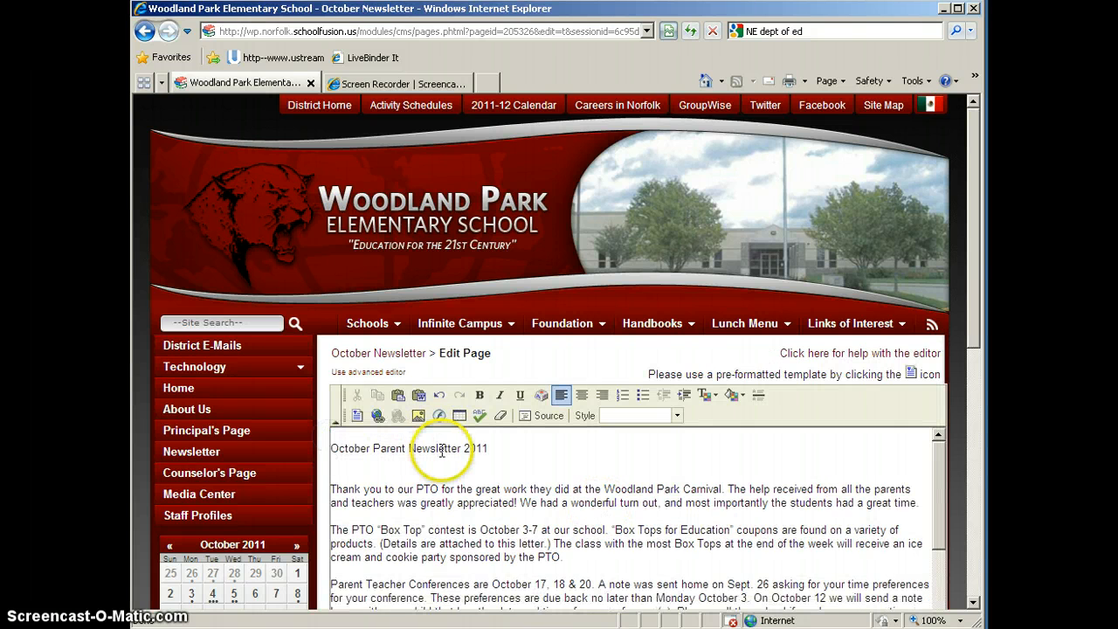
pyautogui.press('Return')
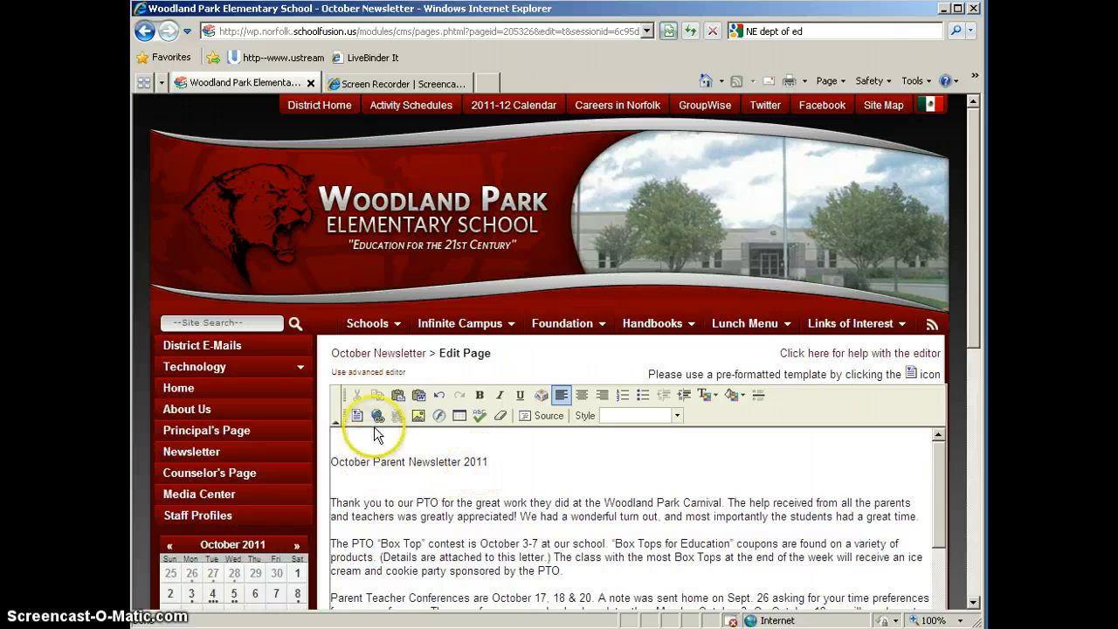
# Start inserting an image and upload the turkey picture to the server from the NewImages folder inside images on the network web drive.
pyautogui.click(420, 416)
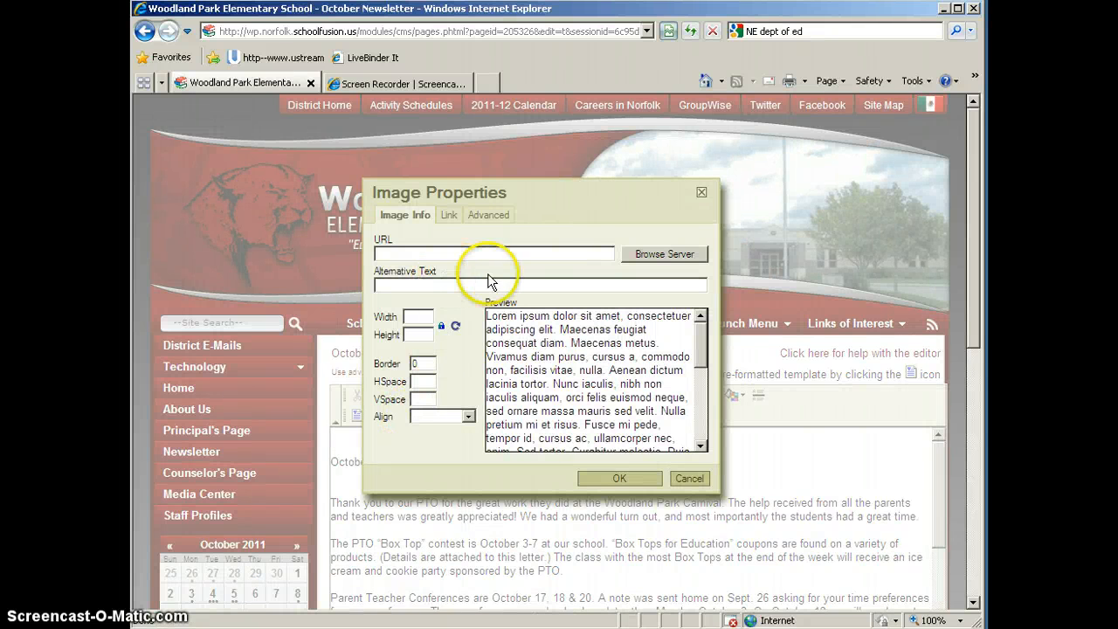
pyautogui.click(660, 256)
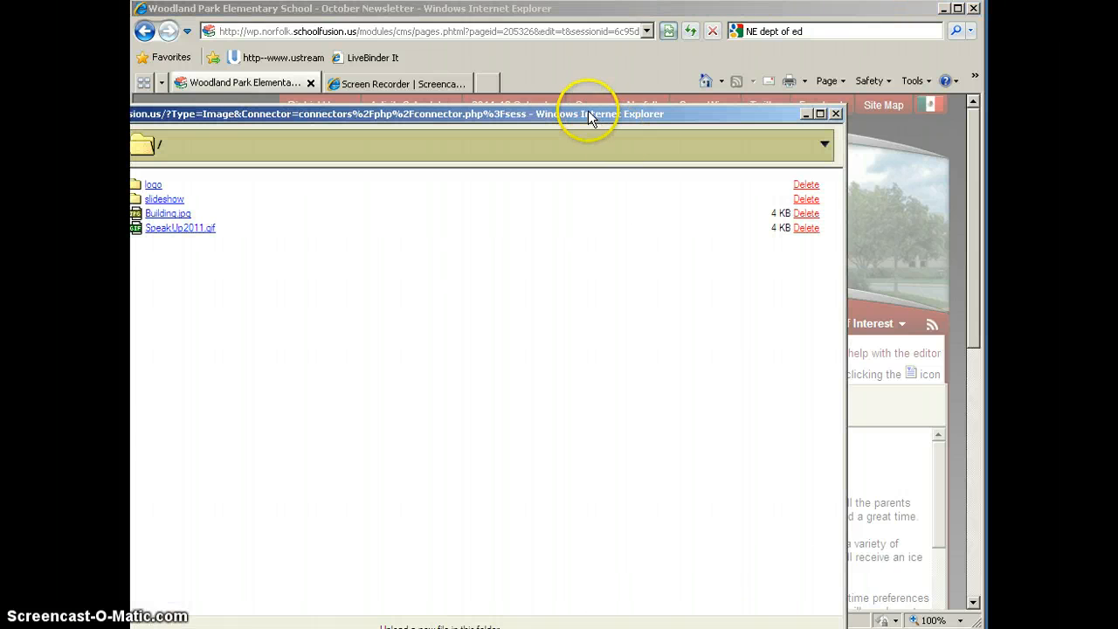
pyautogui.moveTo(588, 110); pyautogui.dragTo(739, 25)
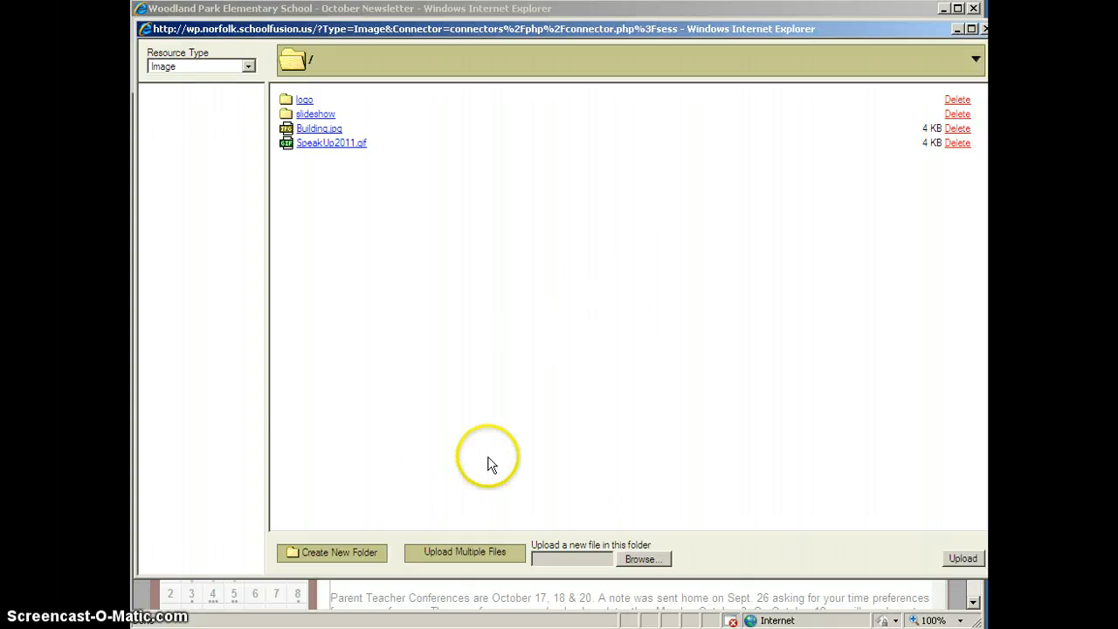
pyautogui.click(659, 560)
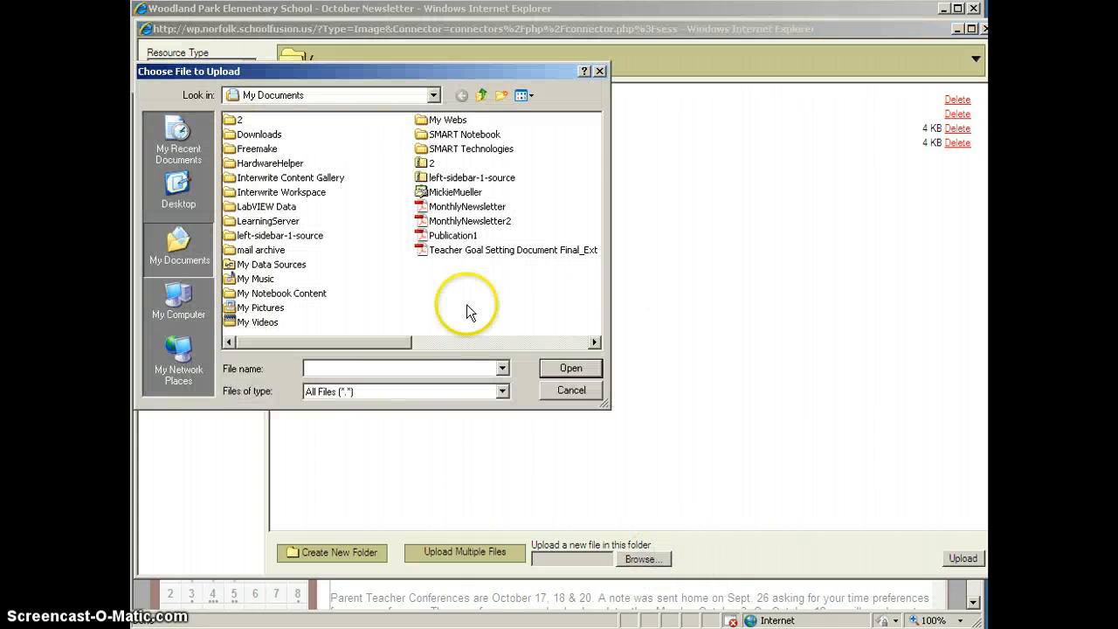
pyautogui.click(431, 95)
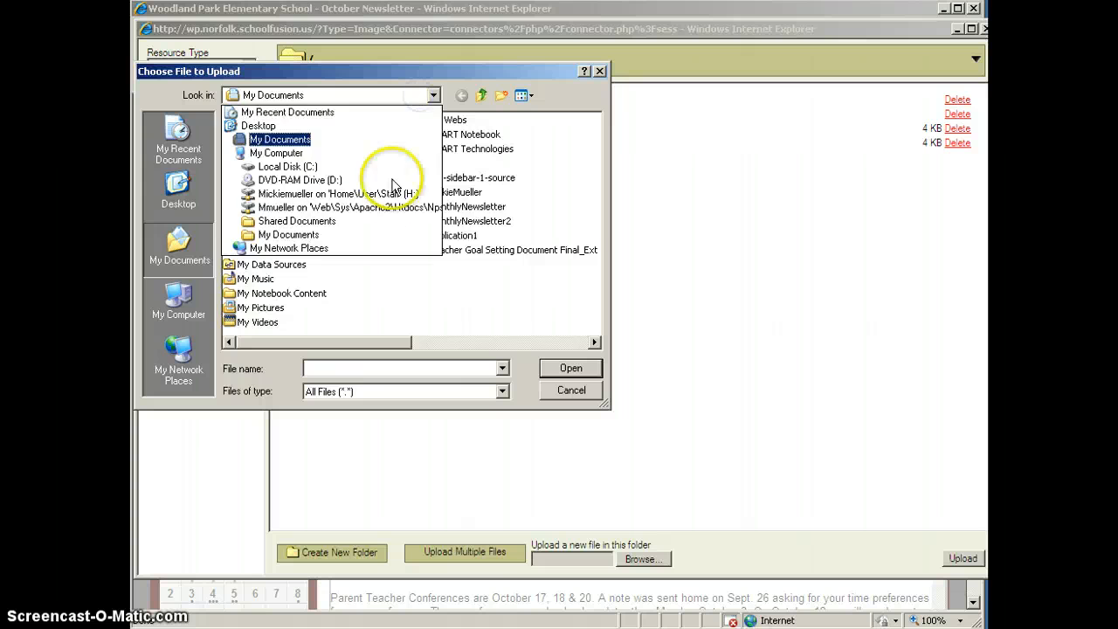
pyautogui.click(397, 207)
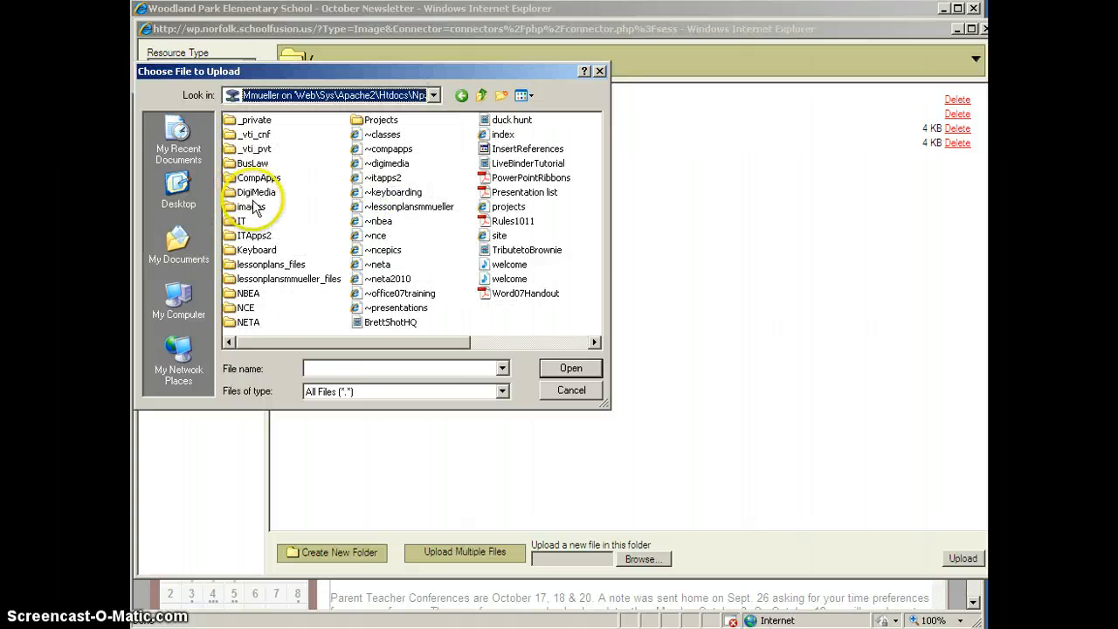
pyautogui.doubleClick(251, 208)
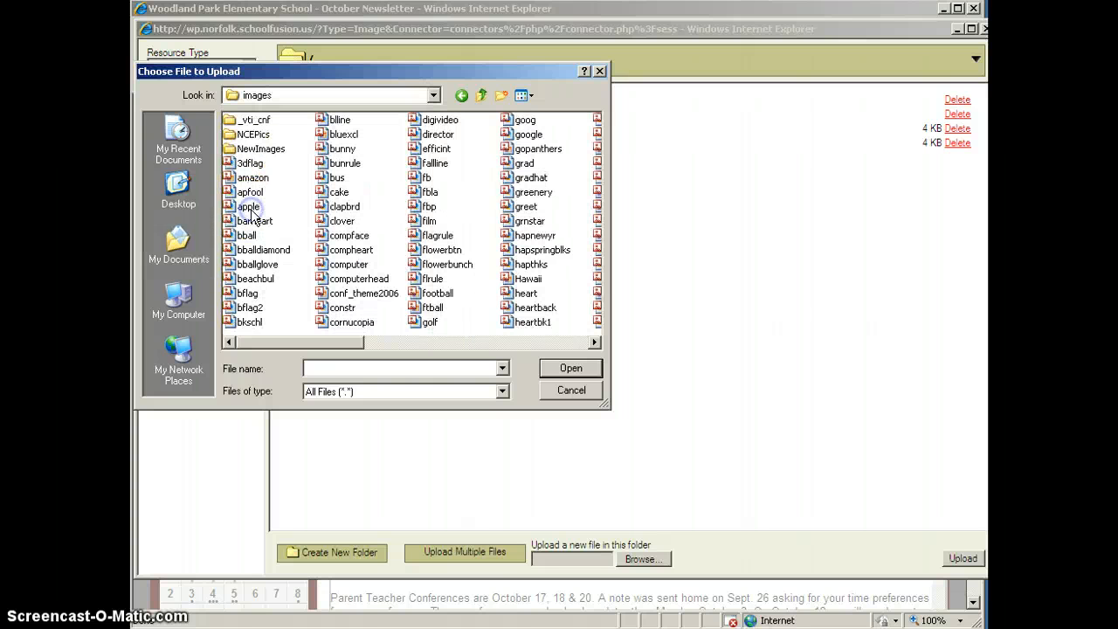
pyautogui.doubleClick(255, 148)
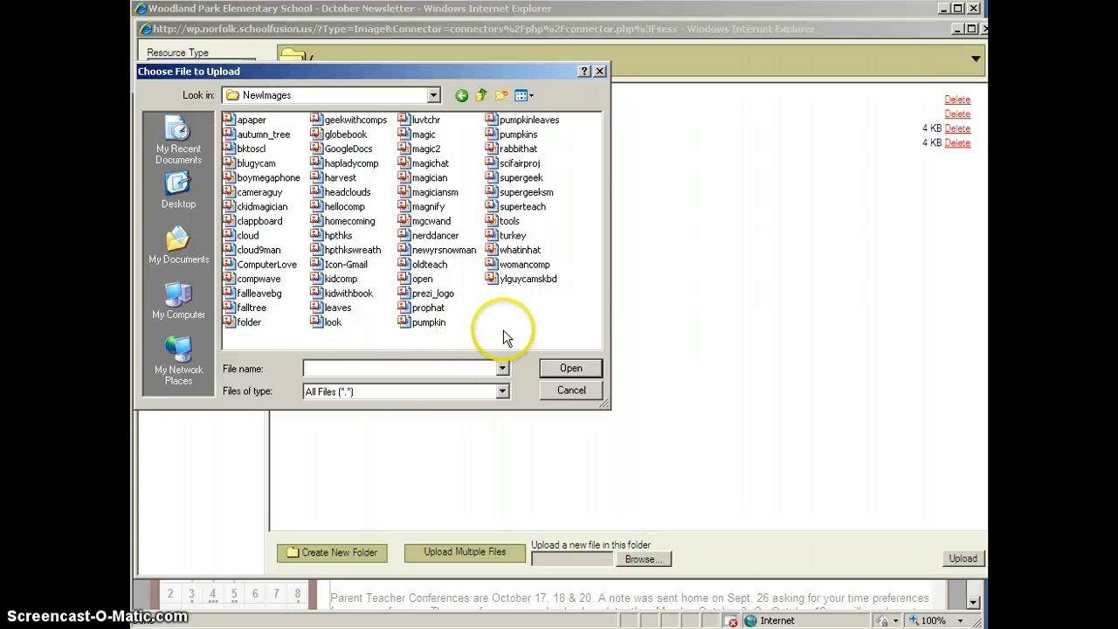
pyautogui.click(512, 235)
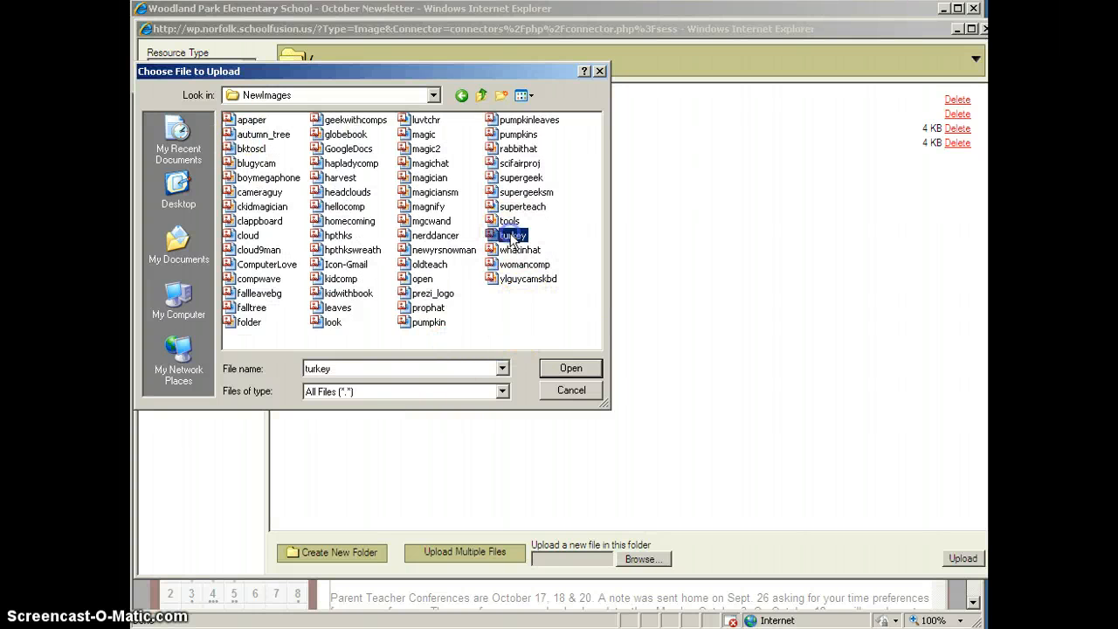
pyautogui.click(570, 369)
pyautogui.click(965, 560)
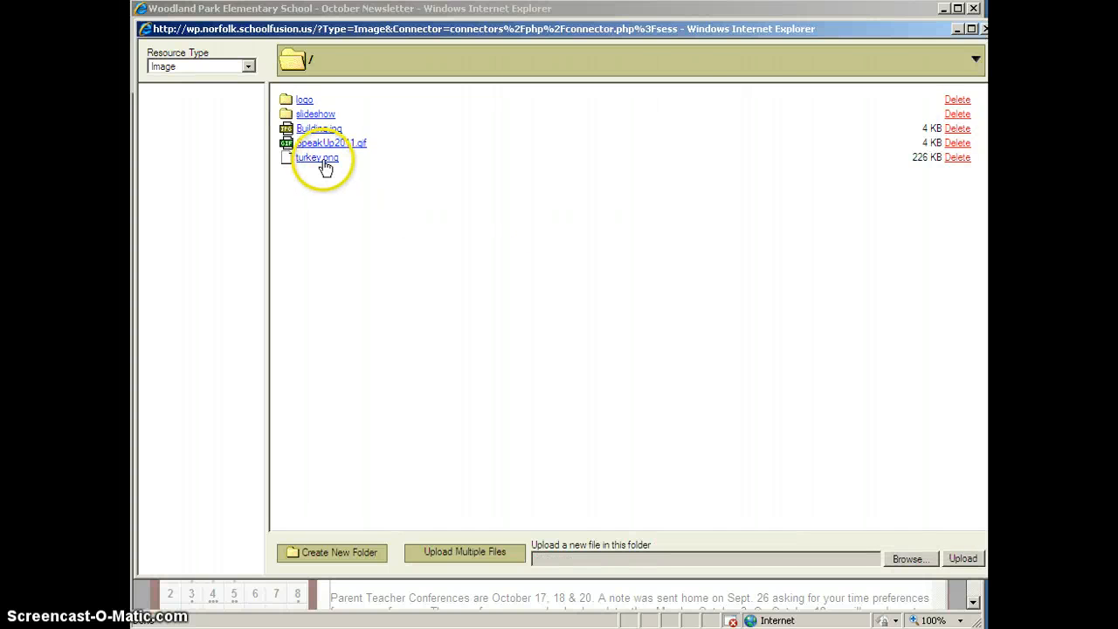
# Choose turkey.png from the server as the image and set its width to 200.
pyautogui.click(318, 159)
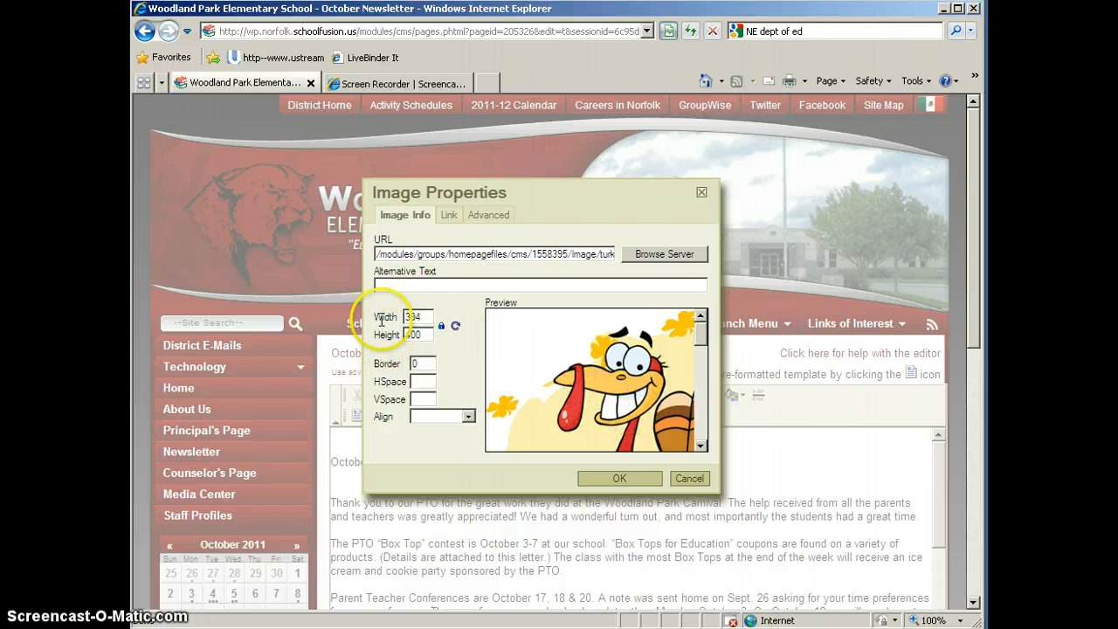
pyautogui.moveTo(434, 317); pyautogui.dragTo(371, 316)
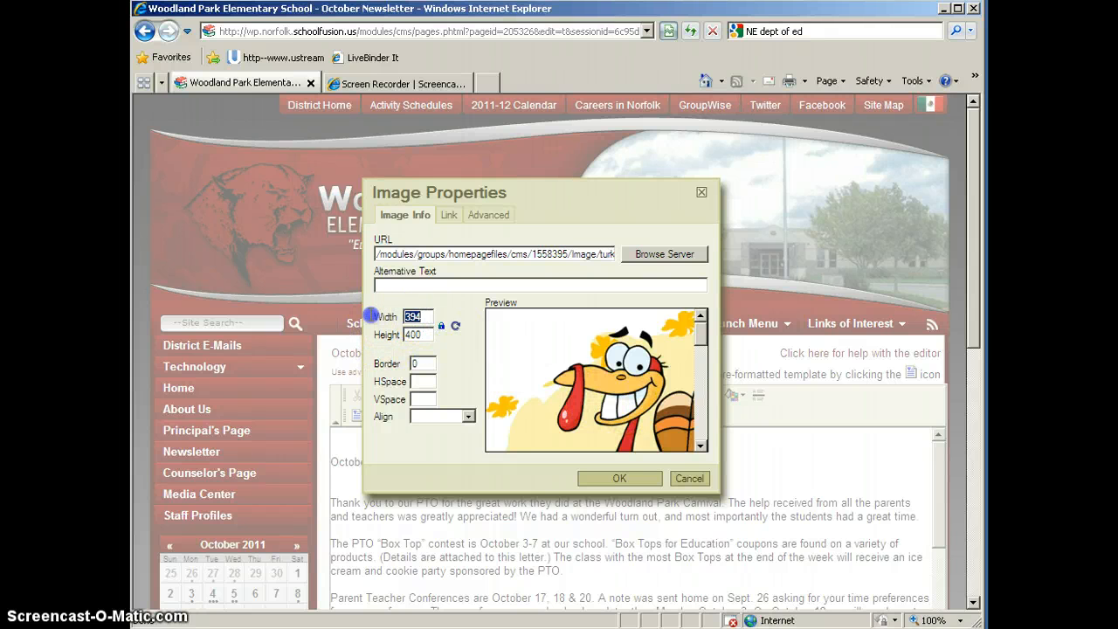
pyautogui.write('200')
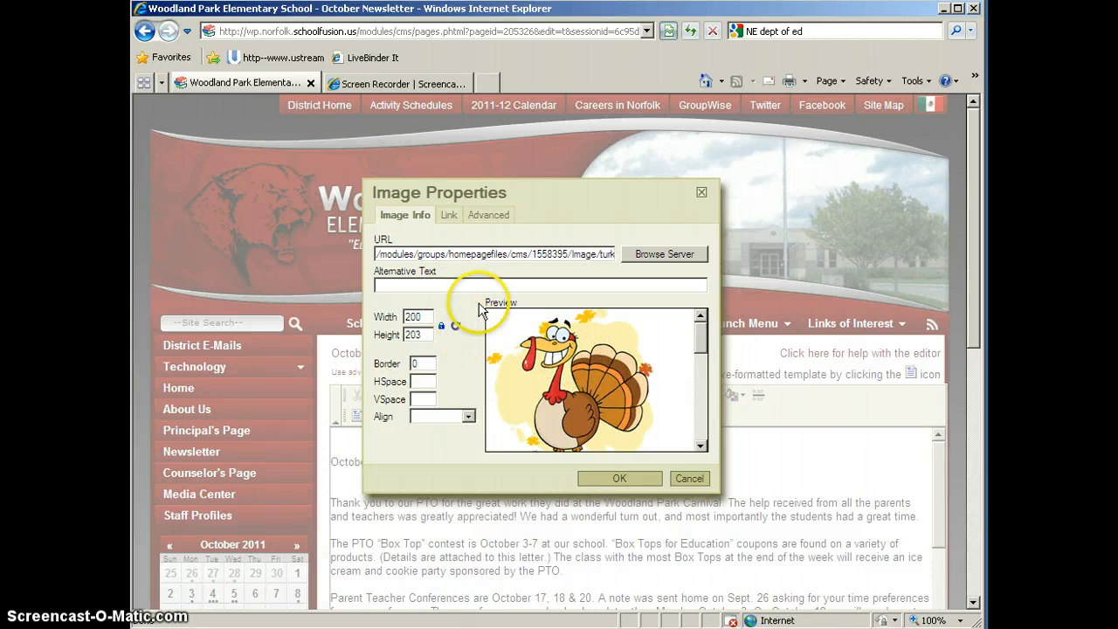
# Link the turkey image to MonthlyNewsletter2.pdf stored on the server.
pyautogui.click(445, 219)
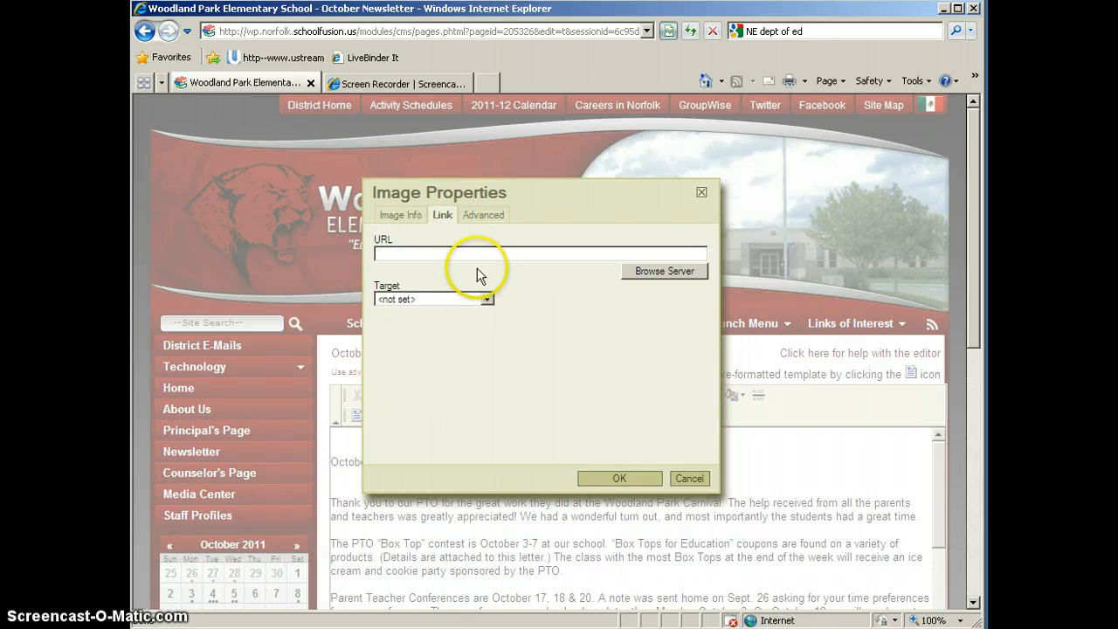
pyautogui.click(686, 276)
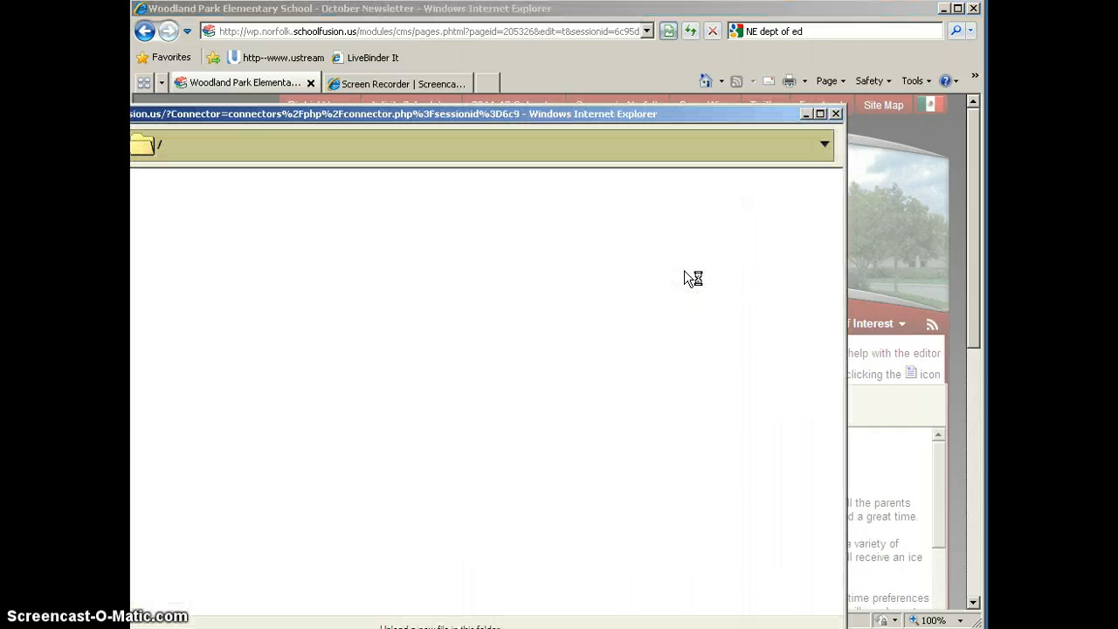
pyautogui.doubleClick(546, 113)
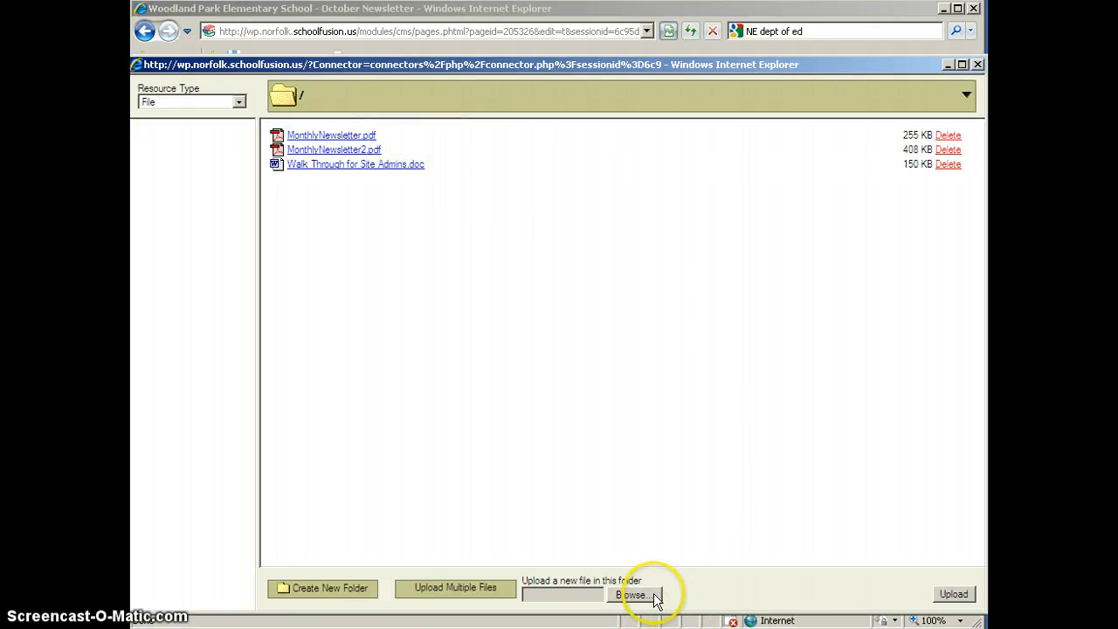
pyautogui.click(323, 150)
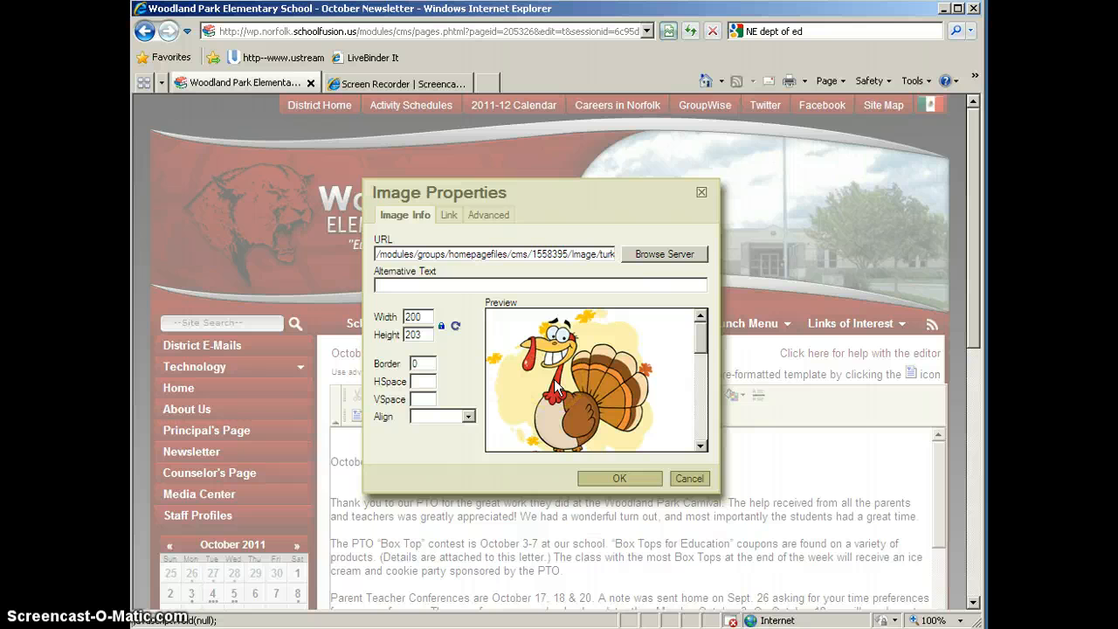
# Insert the linked turkey image above the October heading and publish the page.
pyautogui.click(604, 479)
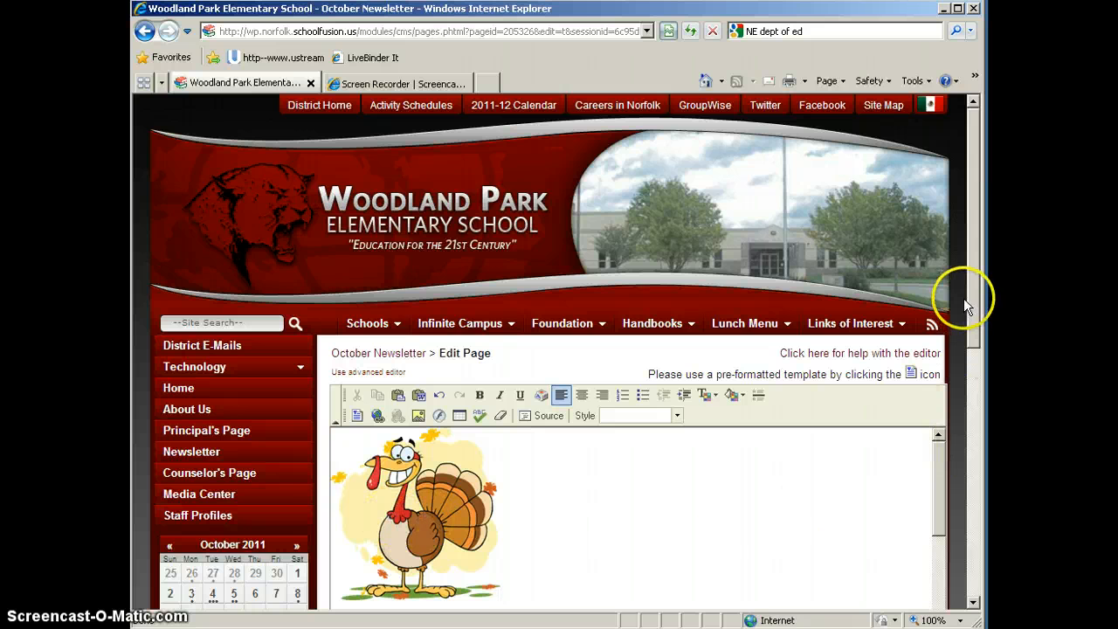
pyautogui.moveTo(976, 317); pyautogui.dragTo(985, 492)
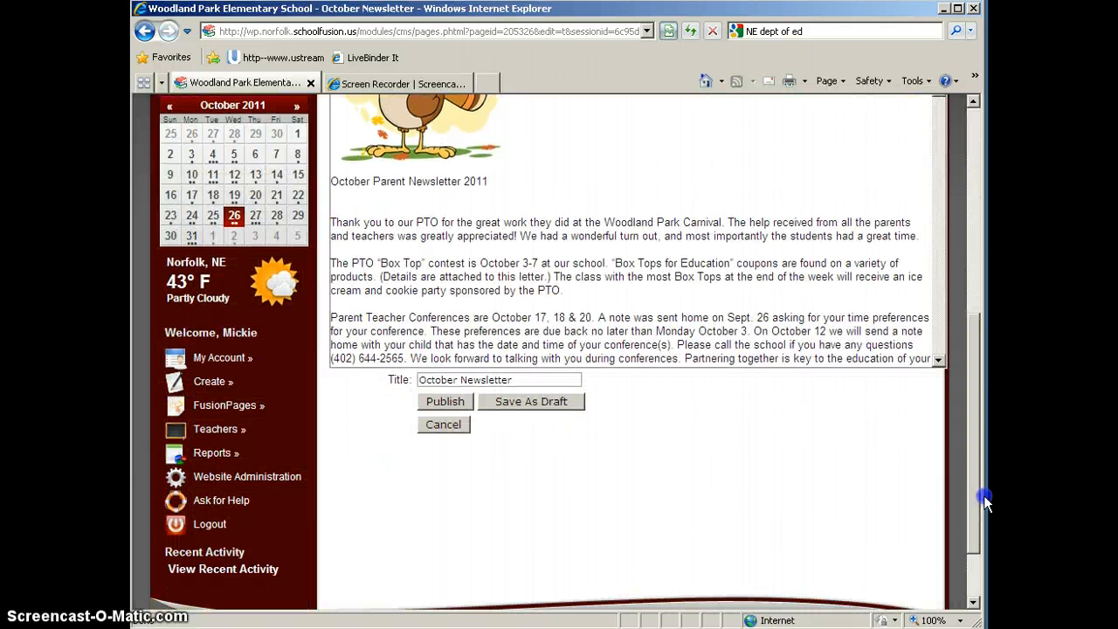
pyautogui.click(449, 402)
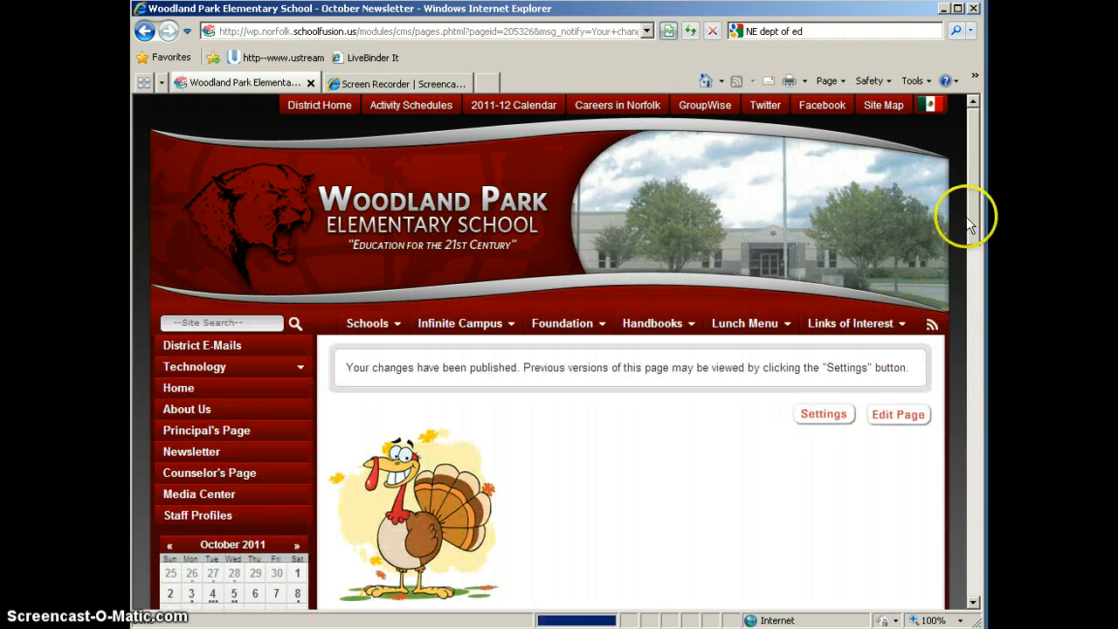
# Test the turkey image's link on the published page and return to that page.
pyautogui.moveTo(970, 187); pyautogui.dragTo(956, 248)
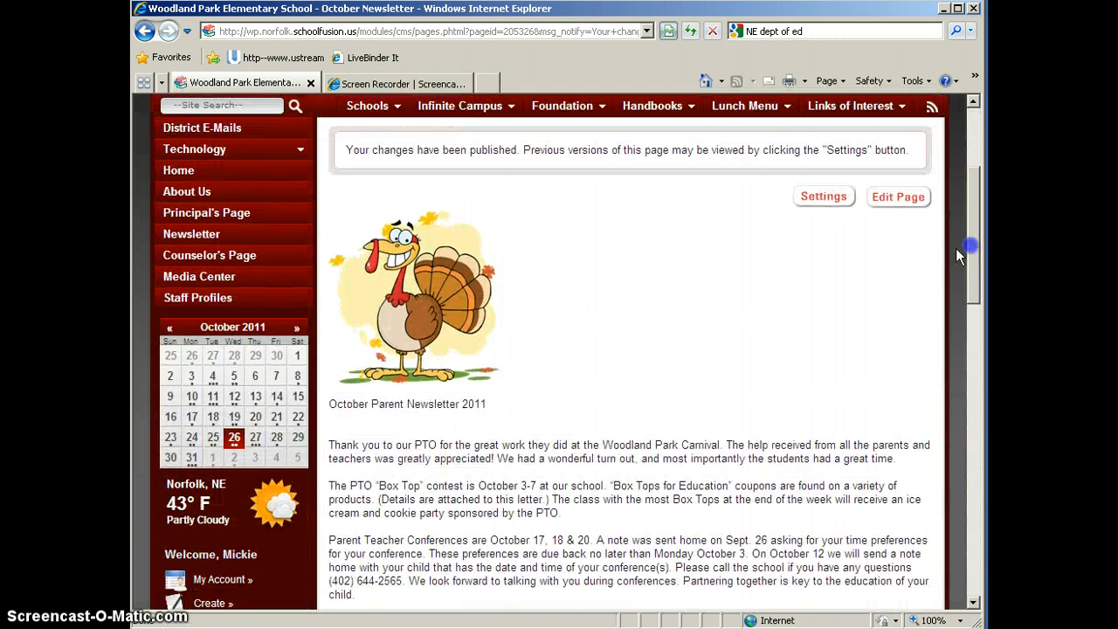
pyautogui.click(408, 316)
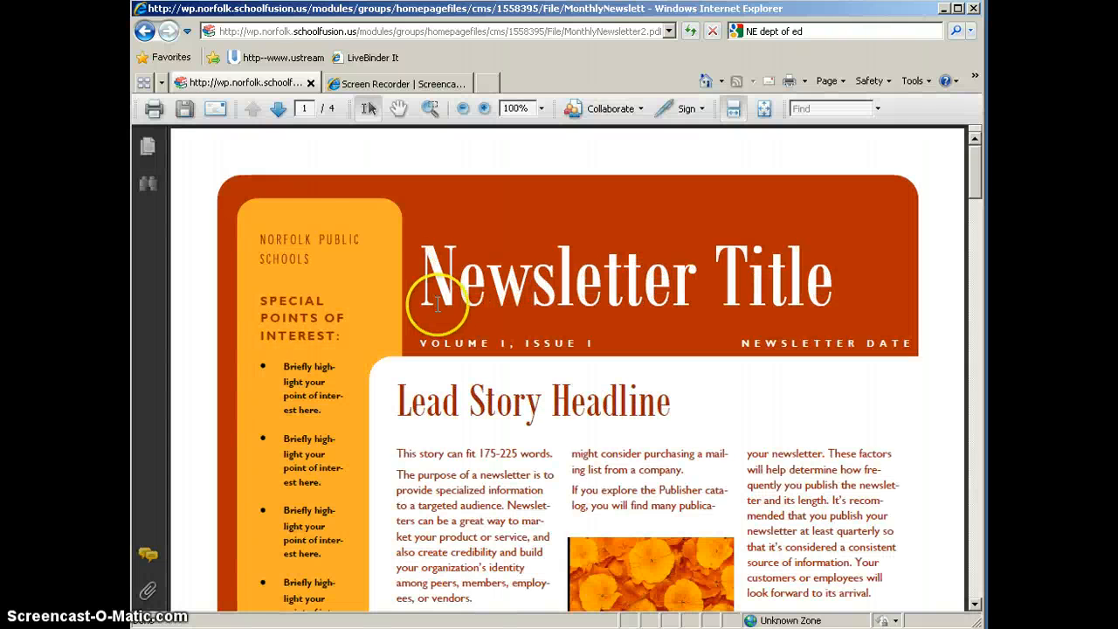
pyautogui.click(144, 33)
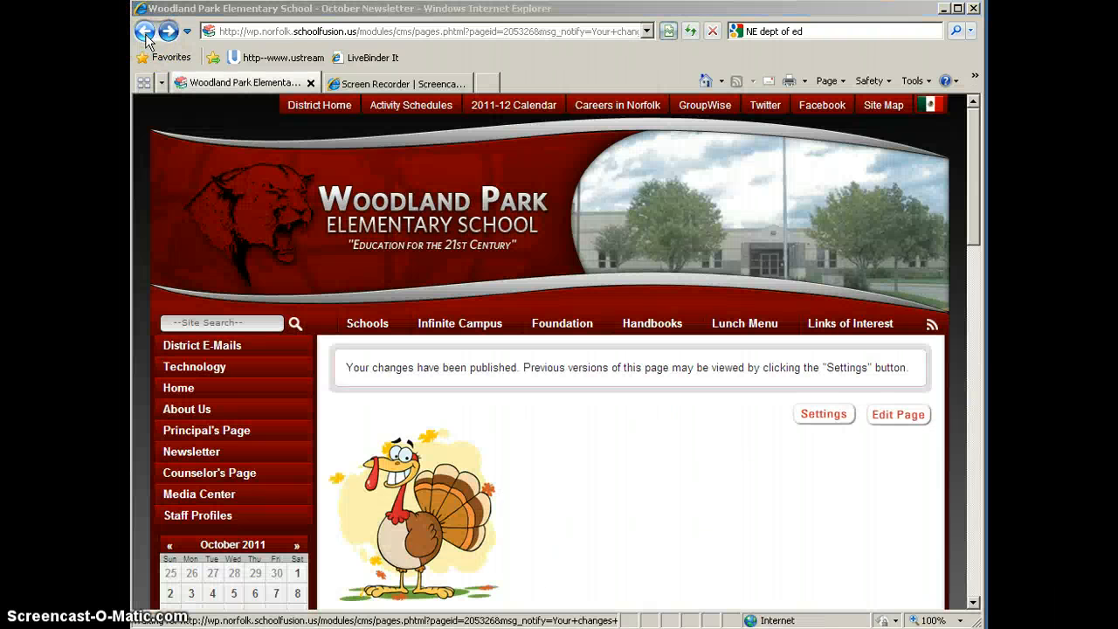